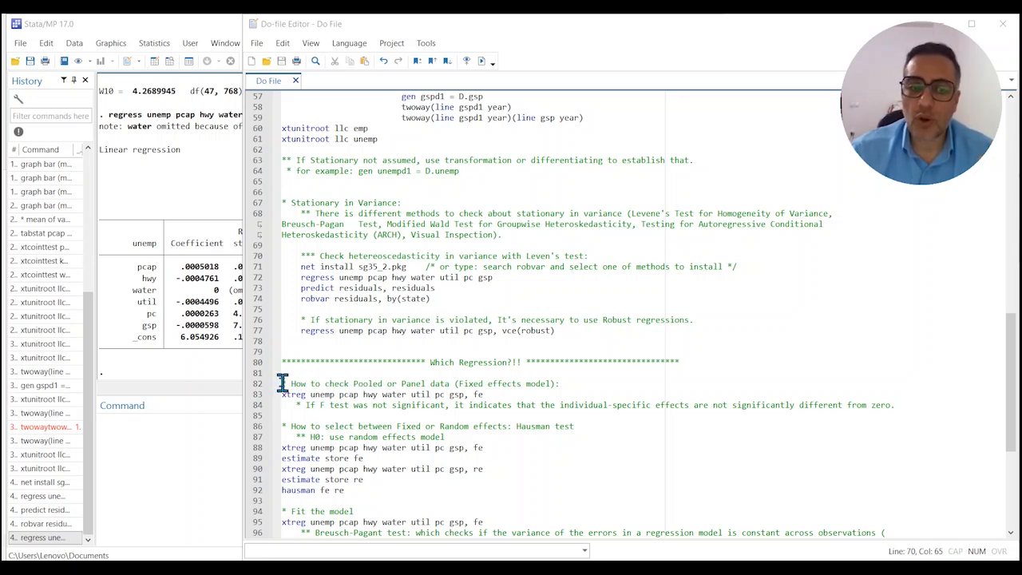
Run the do-file's pooled-versus-panel check command, xtreg unemp pcap hwy water util pc gsp, fe.
drag(282, 384, 569, 383)
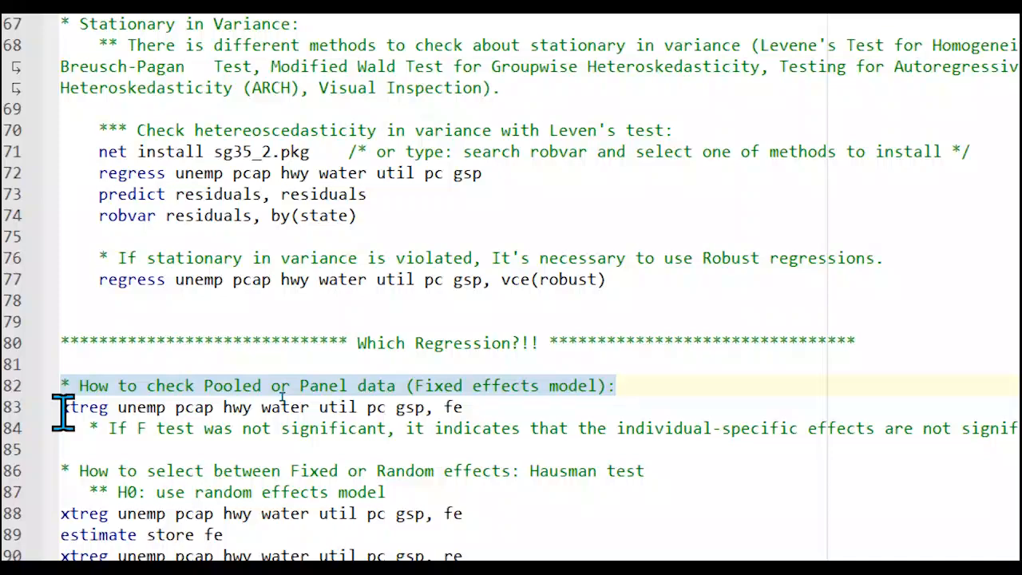
drag(64, 409, 471, 412)
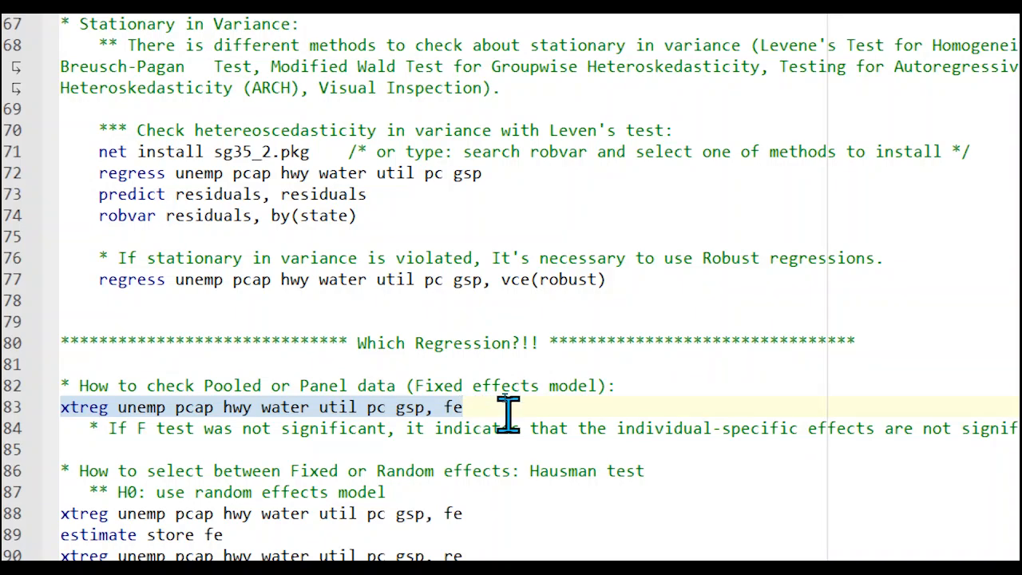
click(508, 411)
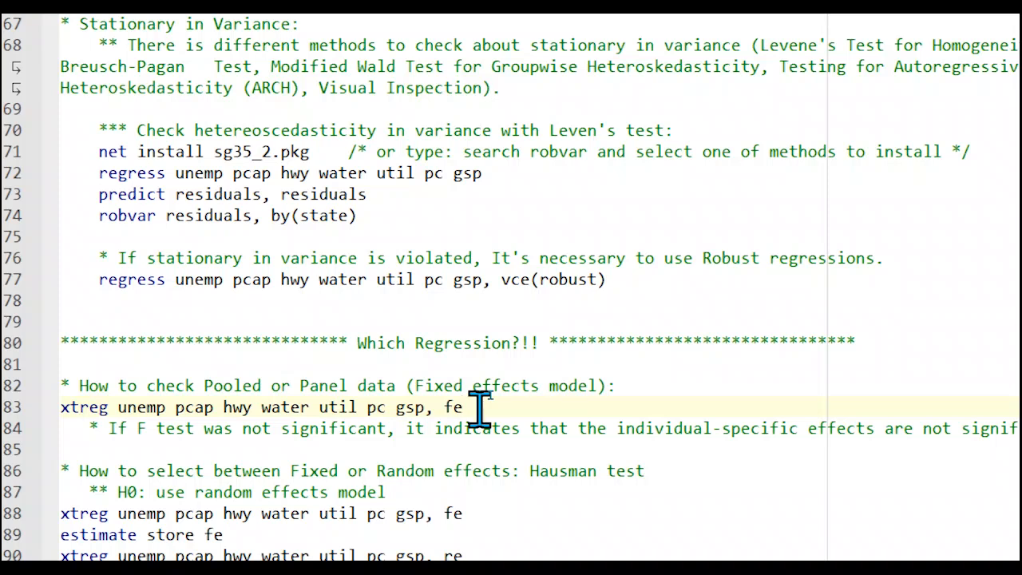
triple_click(414, 409)
key(ctrl+c)
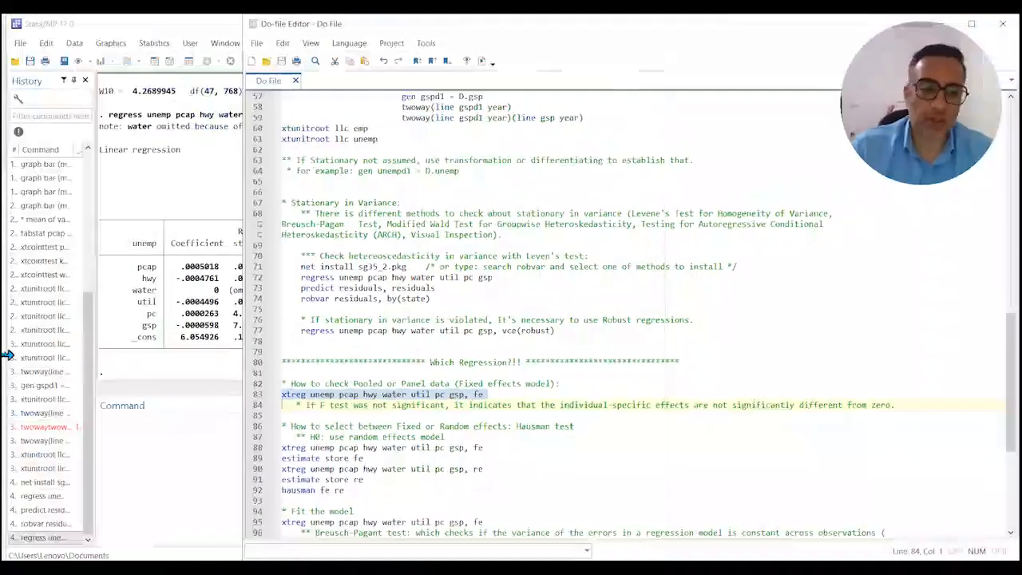
click(106, 431)
key(ctrl+v)
key(Return)
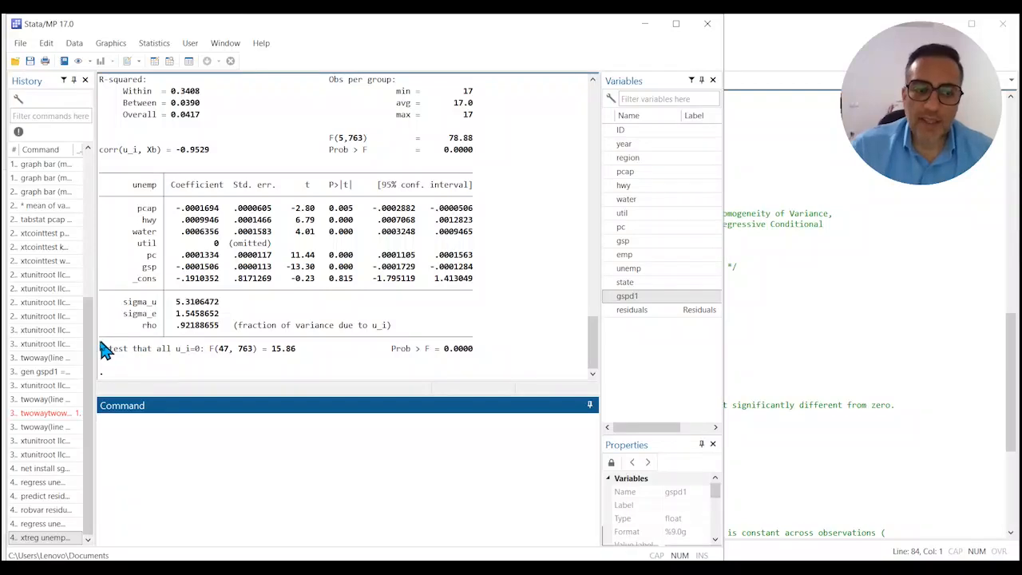
Examine the F test that all u_i=0 beneath the fixed-effects results and the do-file comment on interpreting that F test.
click(102, 357)
drag(101, 352, 479, 357)
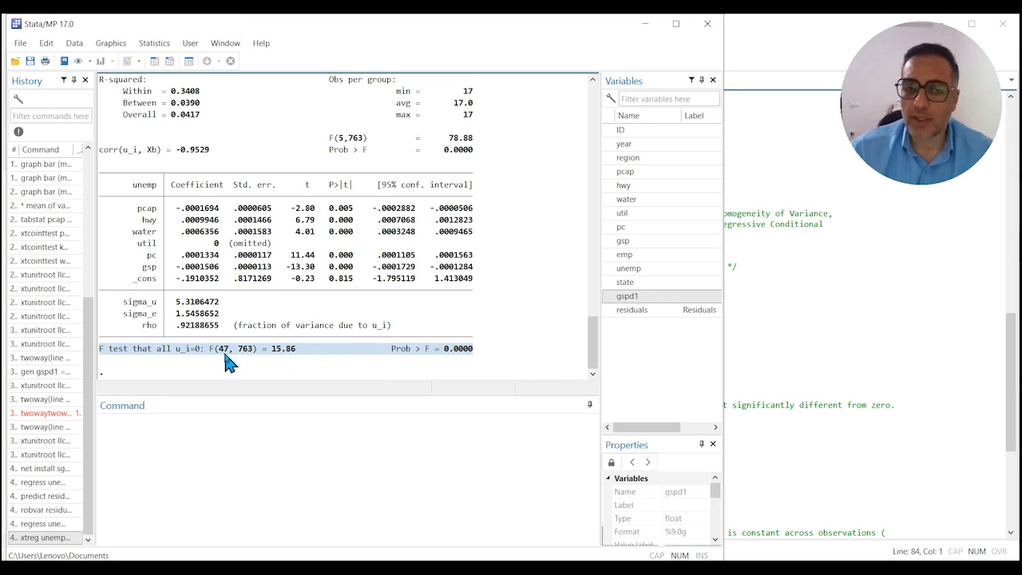
click(786, 330)
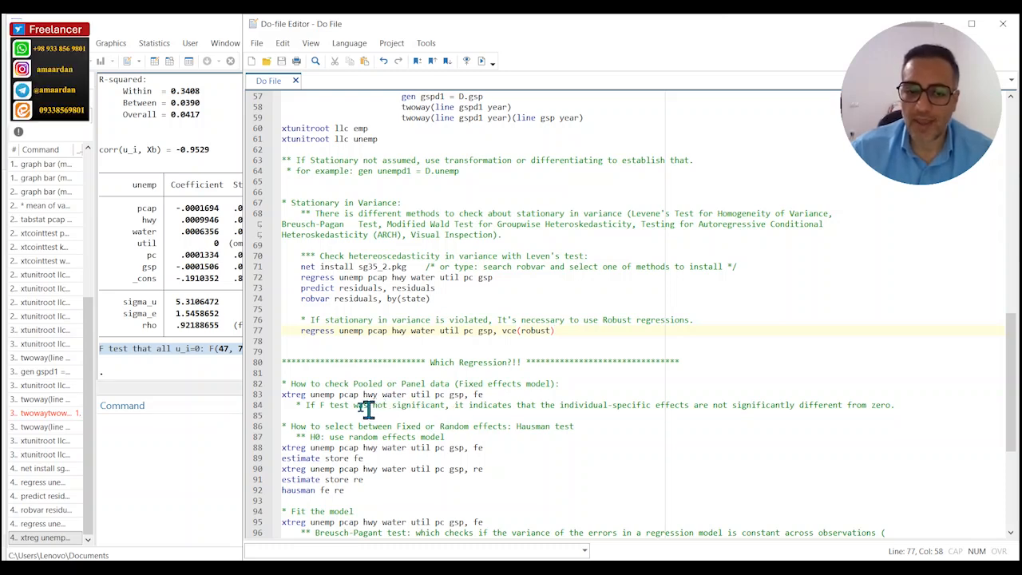
click(295, 406)
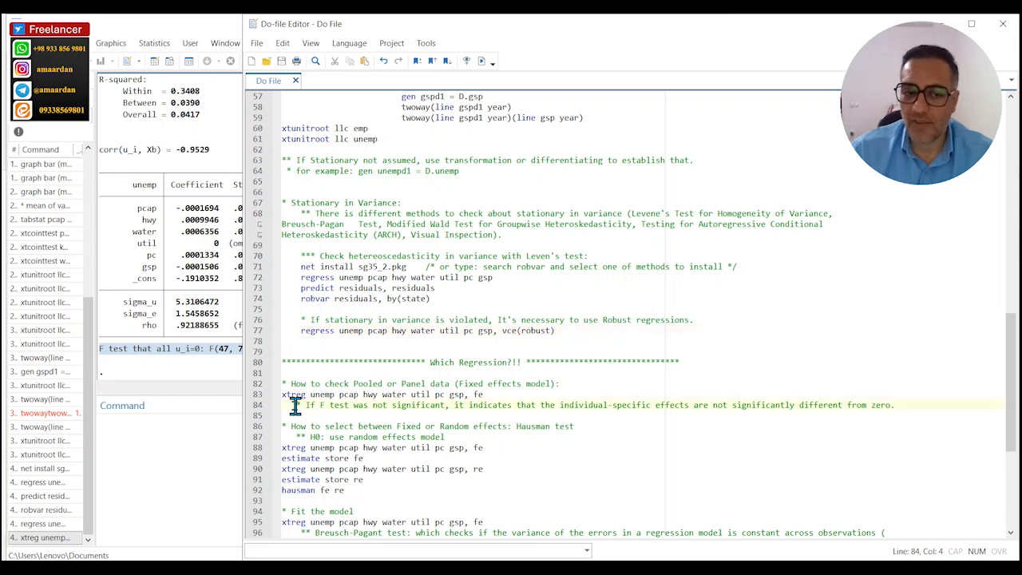
drag(295, 406, 918, 399)
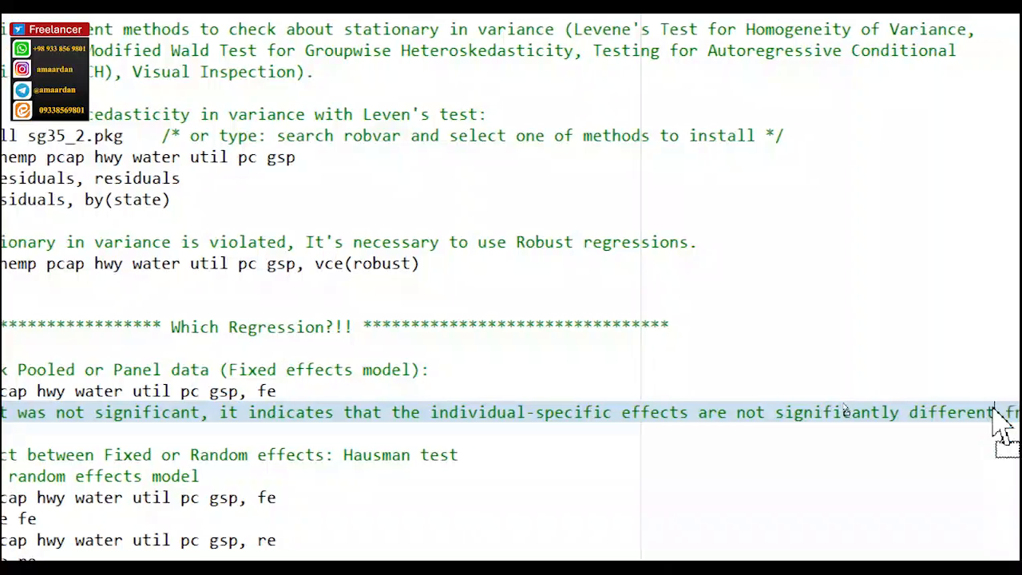
click(996, 412)
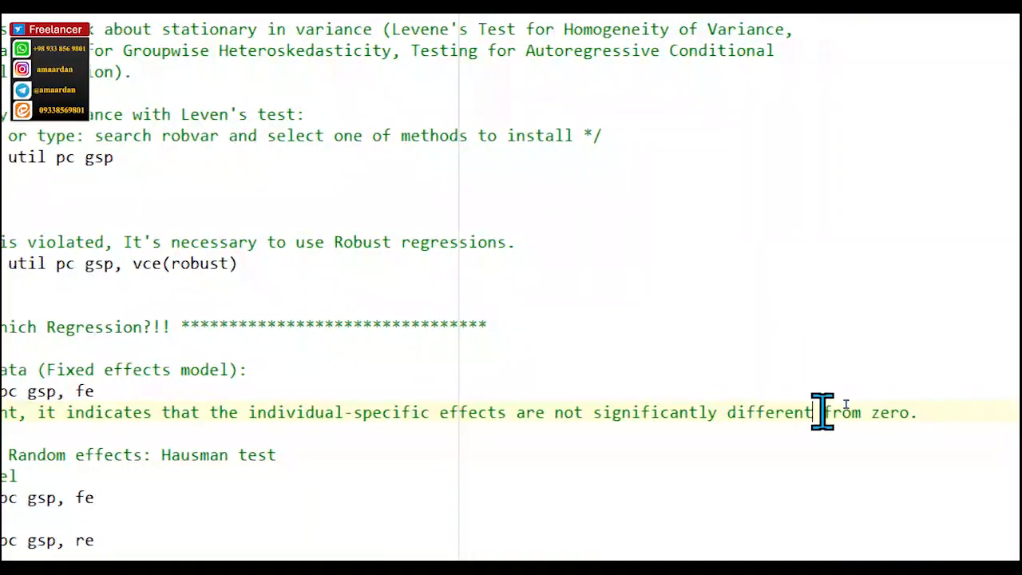
click(927, 415)
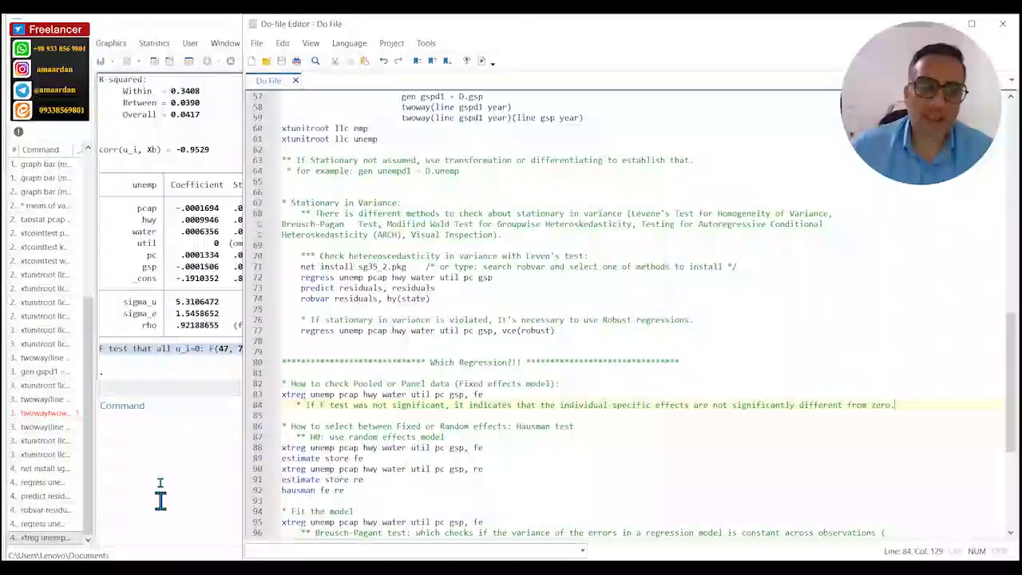
click(160, 499)
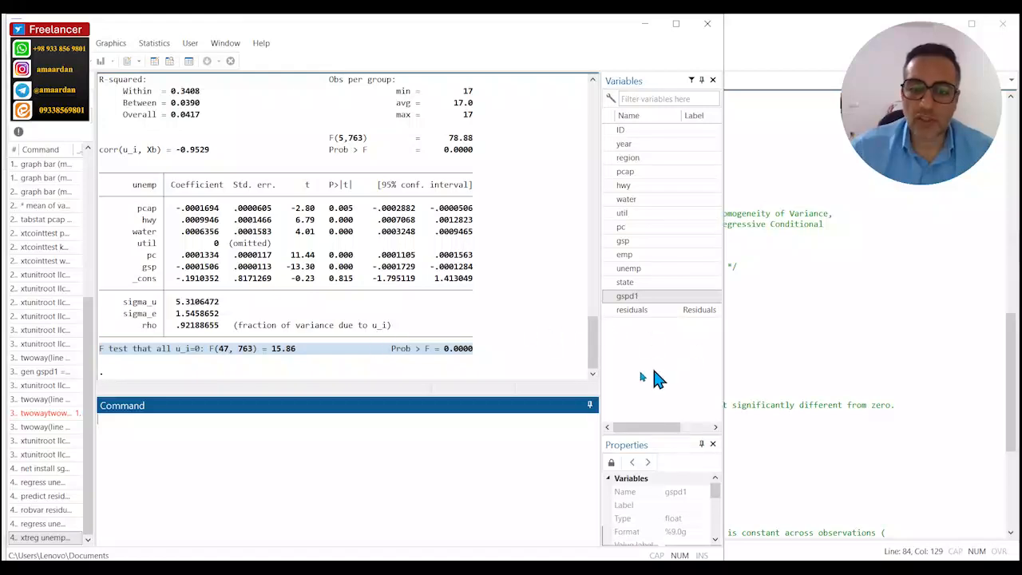
Run the do-file's Hausman block: fit unemp on pcap hwy water util pc gsp with fe and re, store both estimates, and execute hausman fe re.
click(843, 344)
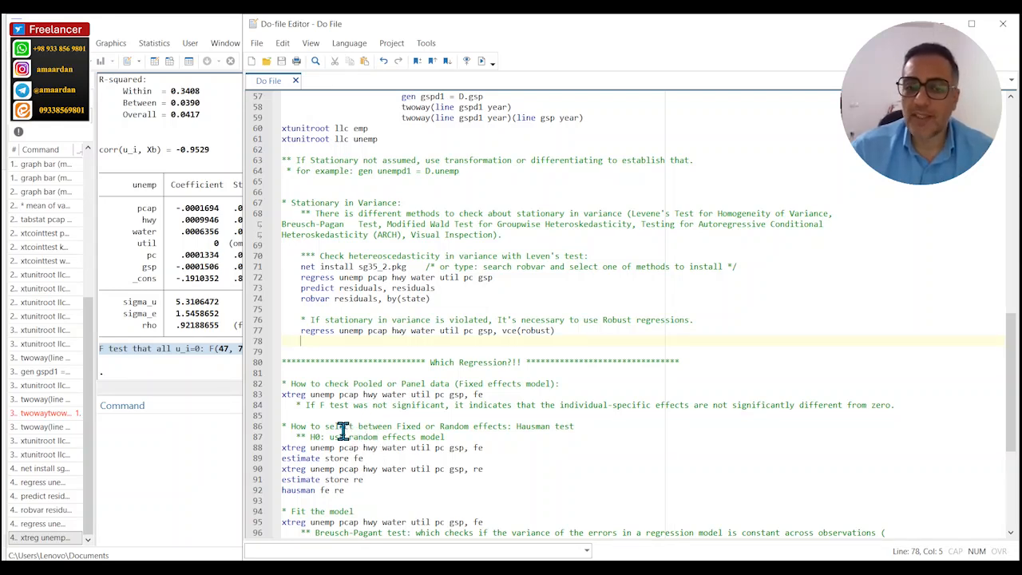
drag(283, 424, 577, 425)
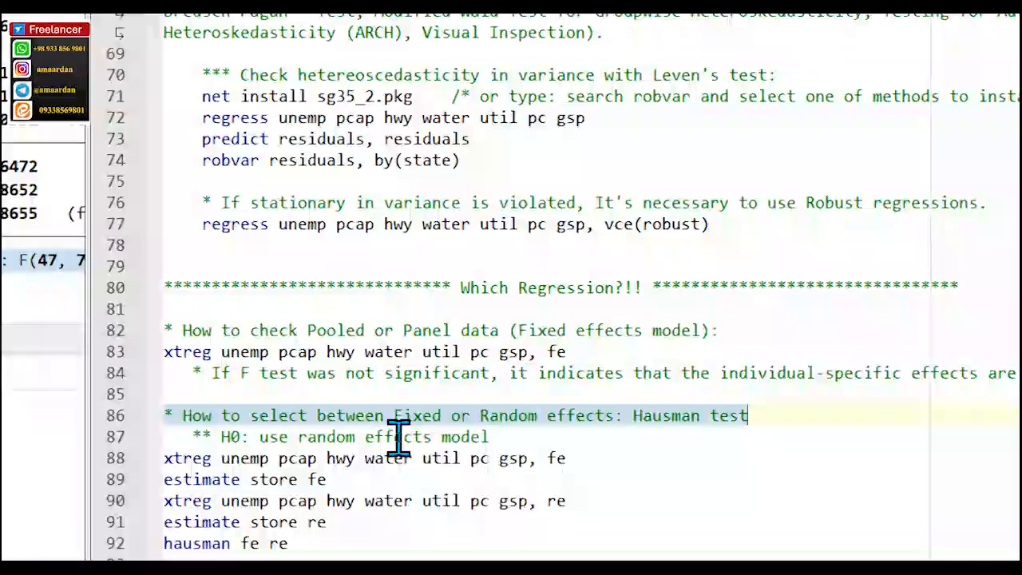
drag(194, 437, 540, 429)
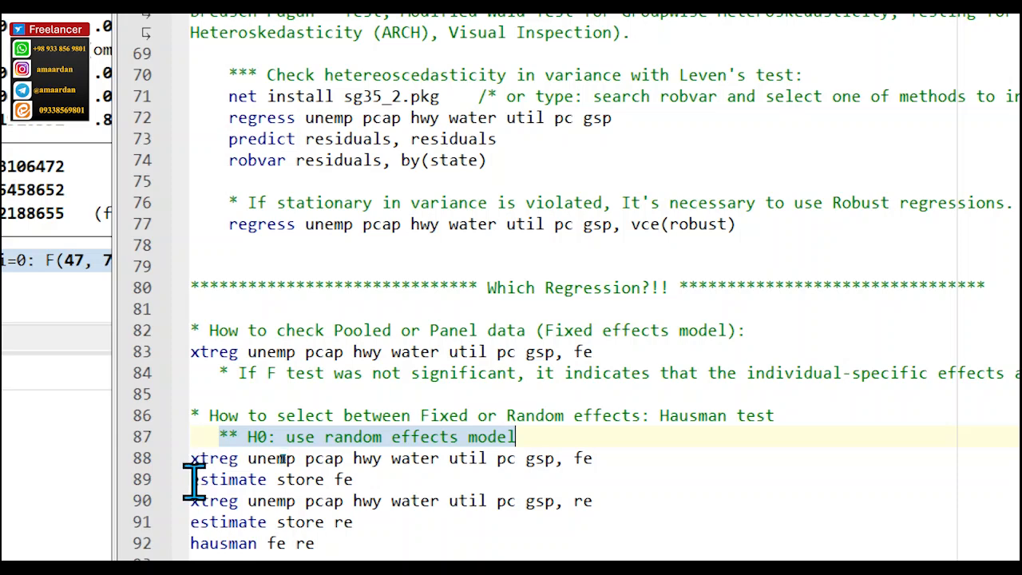
drag(194, 479, 400, 484)
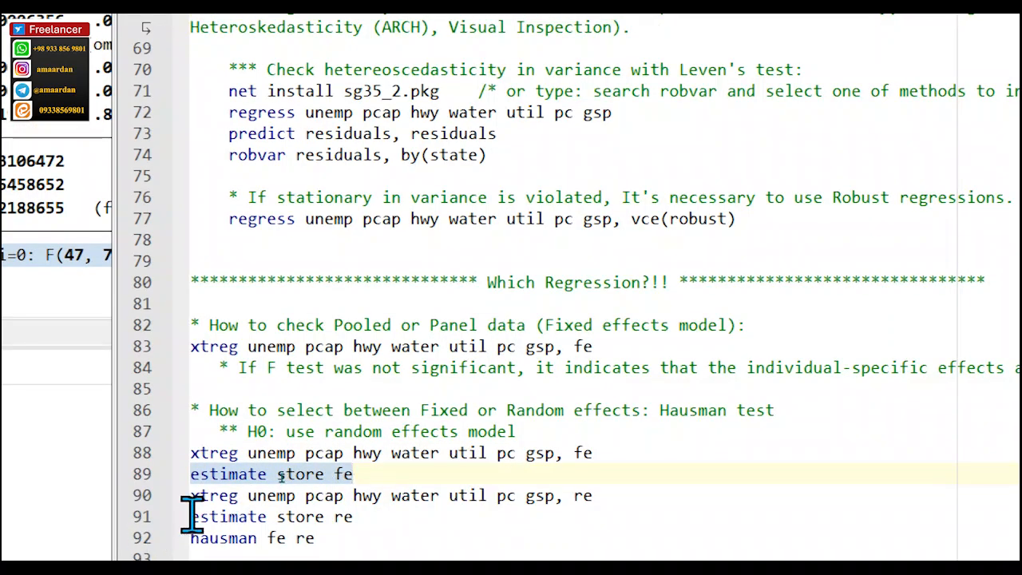
drag(192, 516, 388, 515)
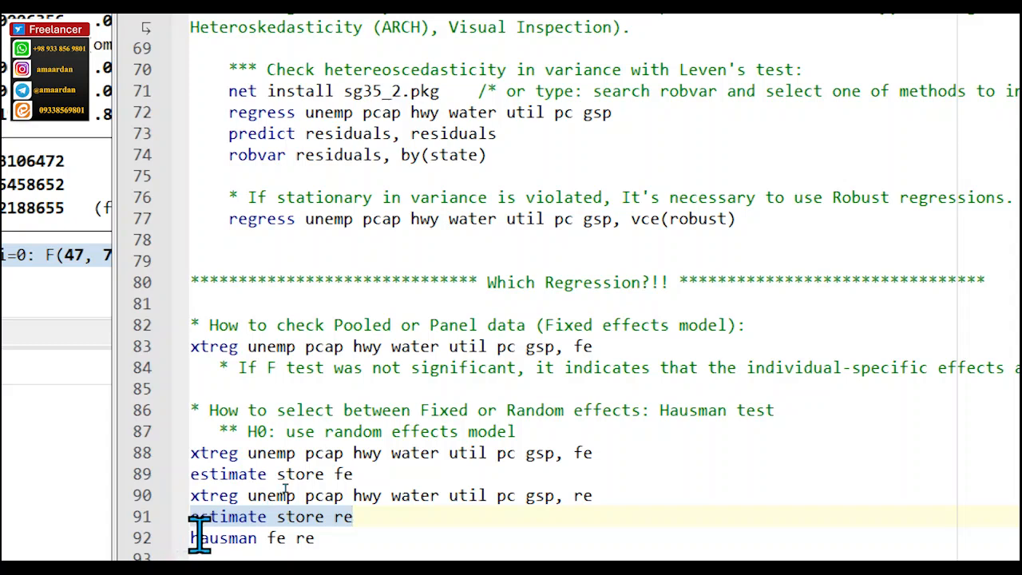
drag(192, 538, 226, 538)
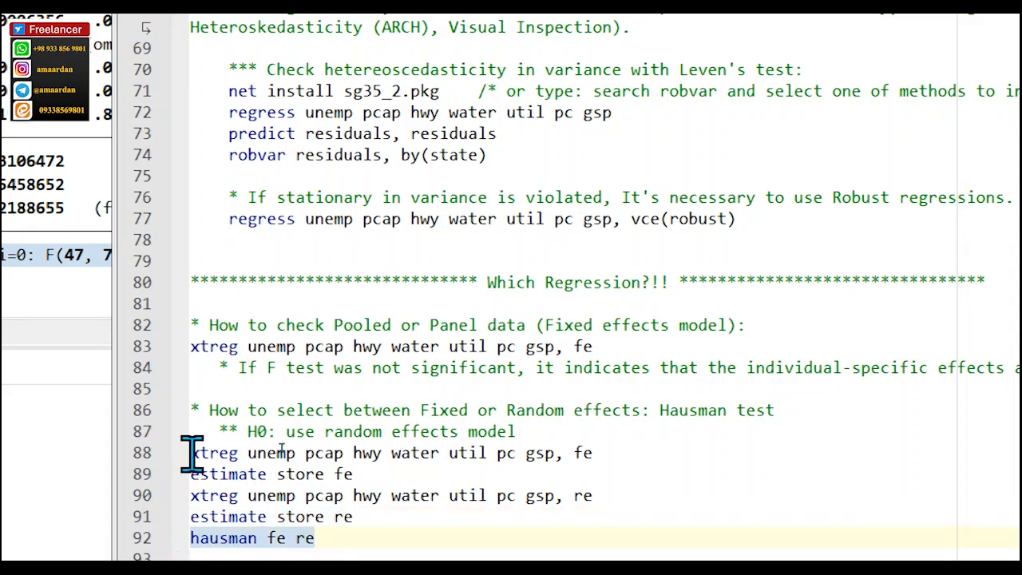
drag(193, 453, 364, 550)
key(ctrl+c)
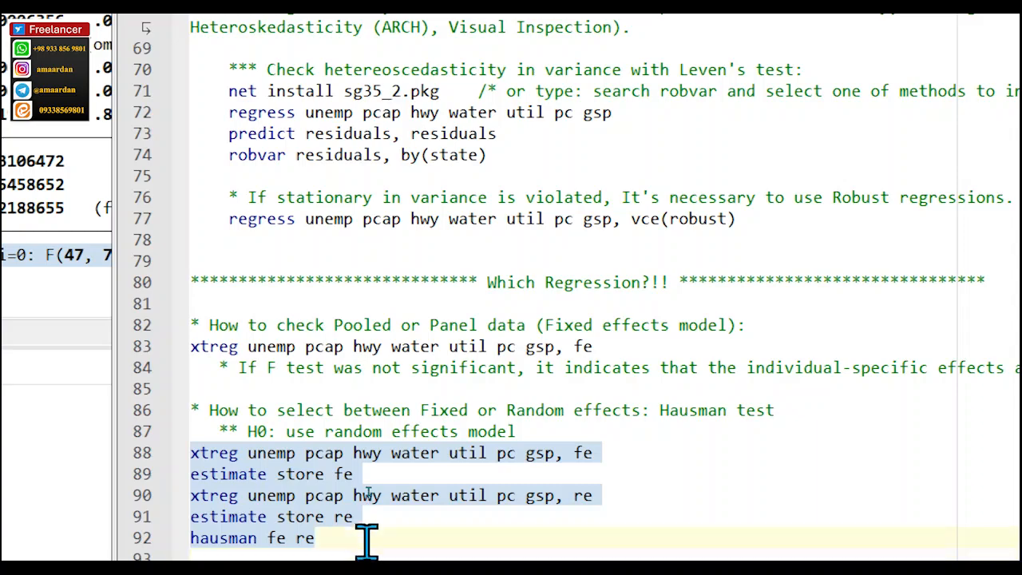
click(53, 424)
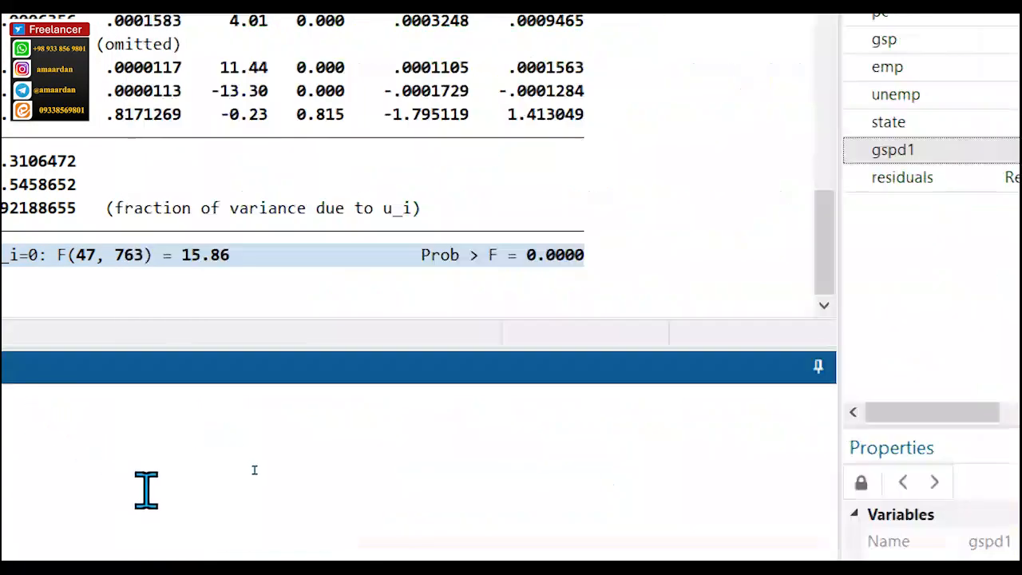
key(ctrl+v)
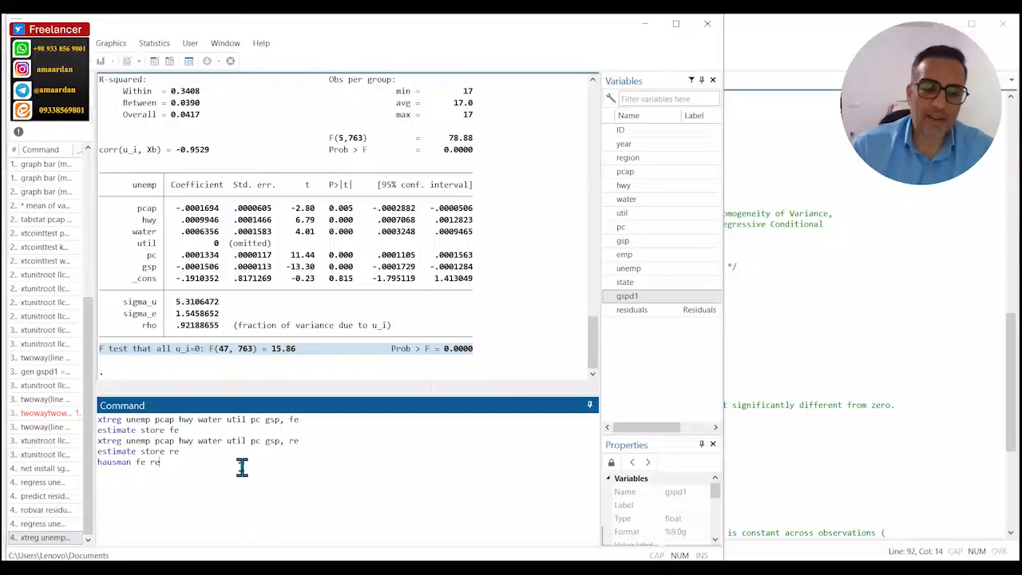
key(Return)
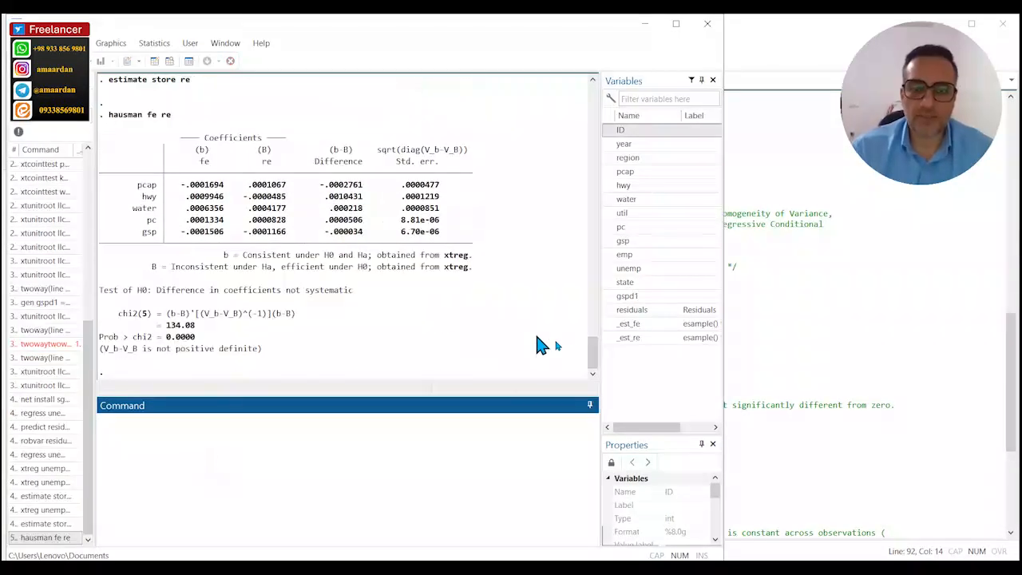
Review the output of the fe and re regressions, their stored estimates, and the Hausman test's null hypothesis and p-value.
drag(594, 348, 595, 267)
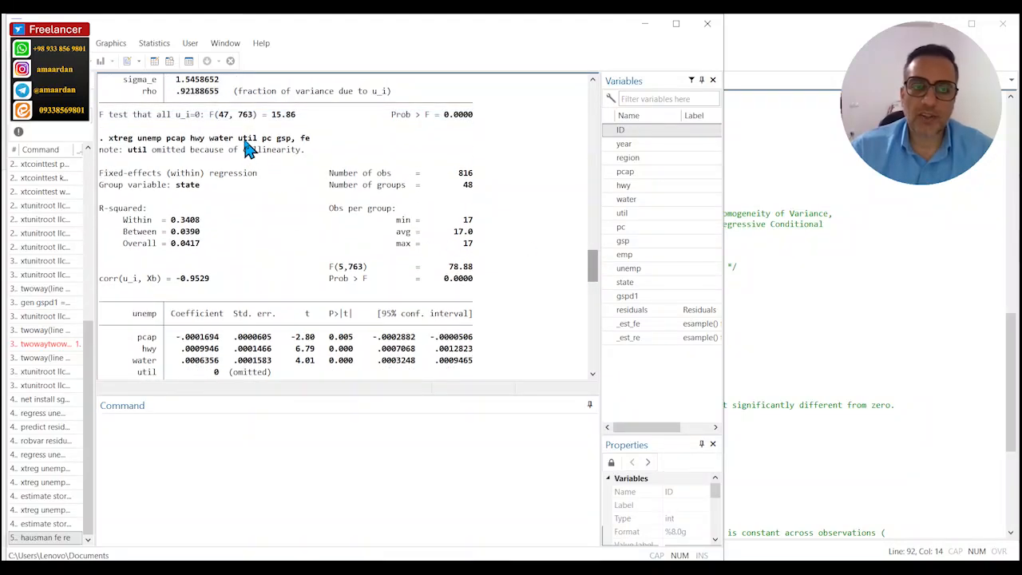
drag(109, 138, 311, 137)
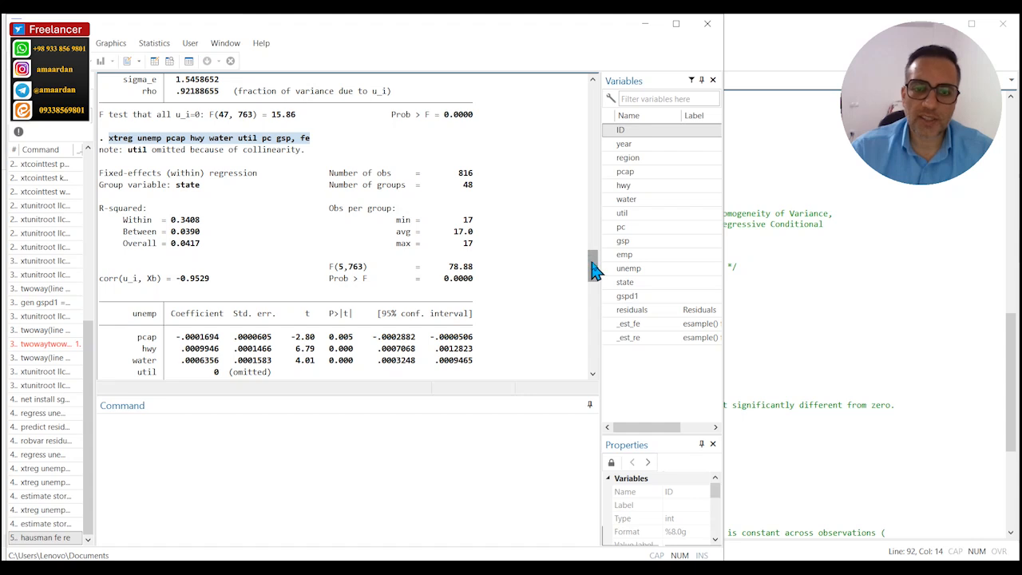
drag(592, 265, 599, 305)
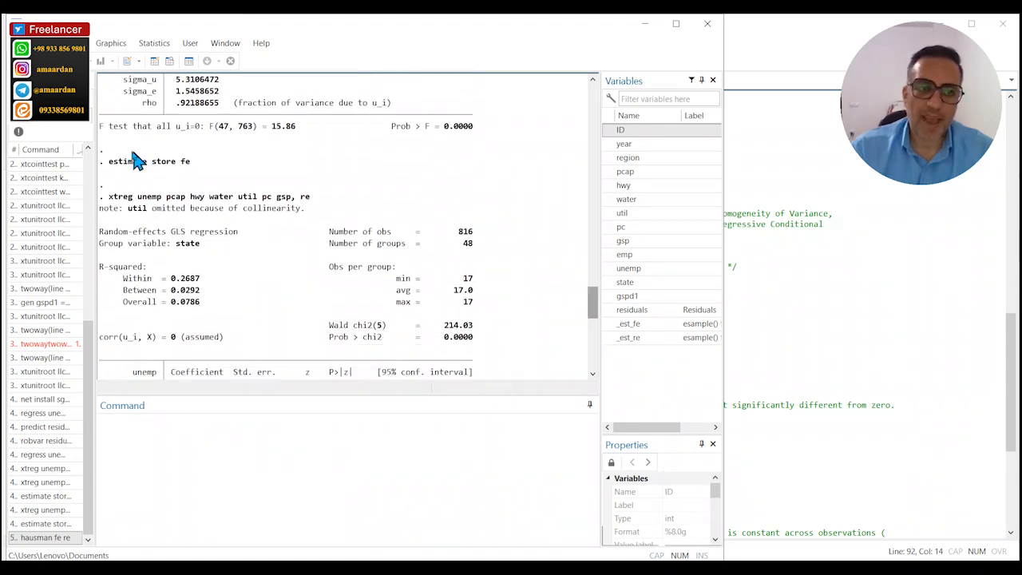
drag(110, 162, 191, 169)
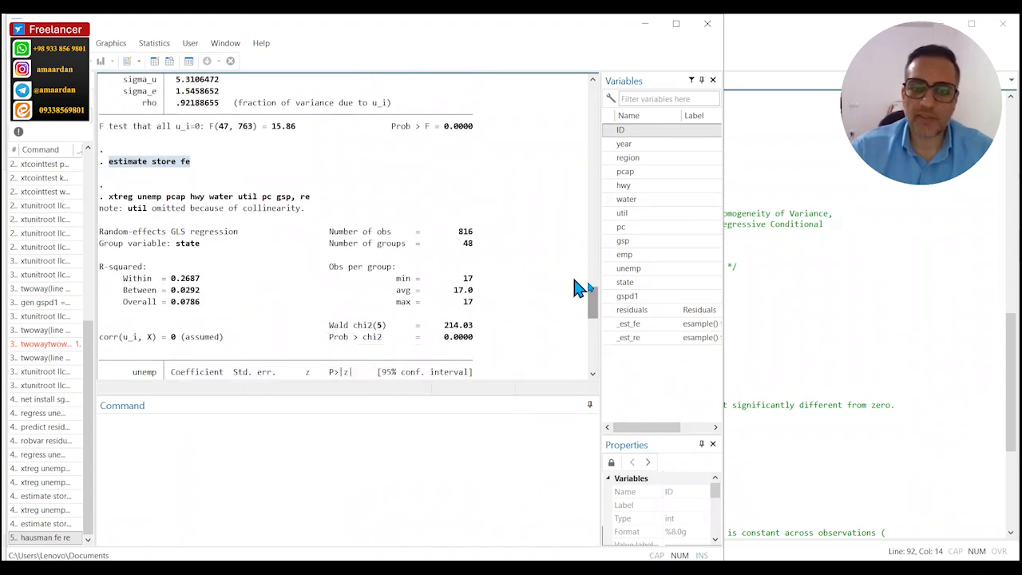
drag(597, 295, 599, 306)
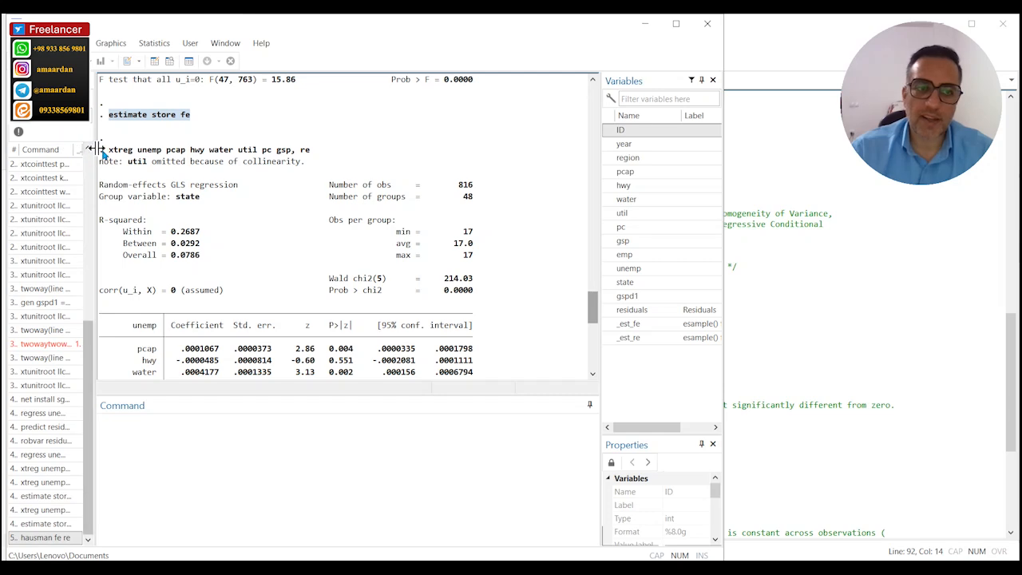
drag(109, 150, 323, 150)
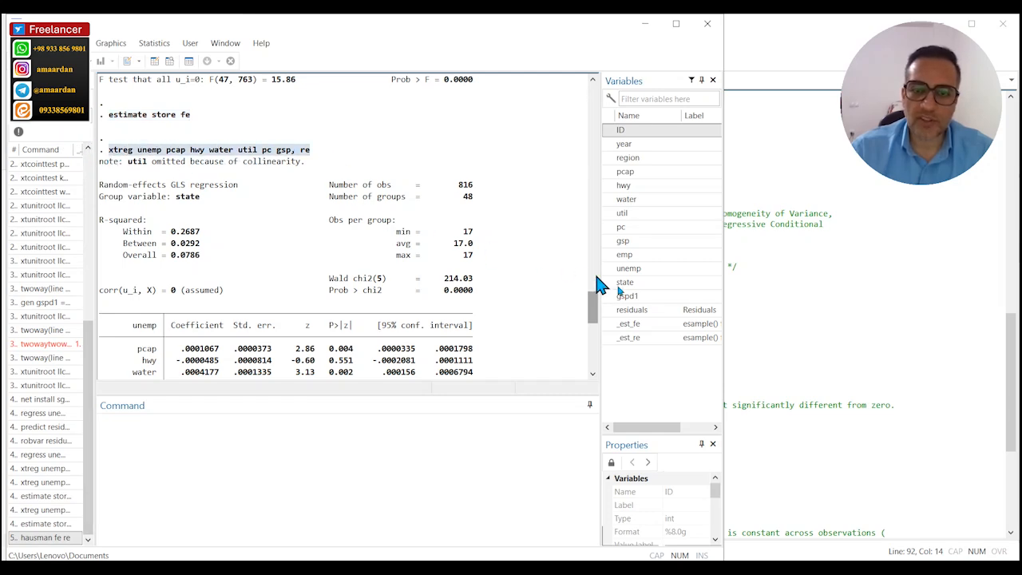
drag(599, 301, 595, 351)
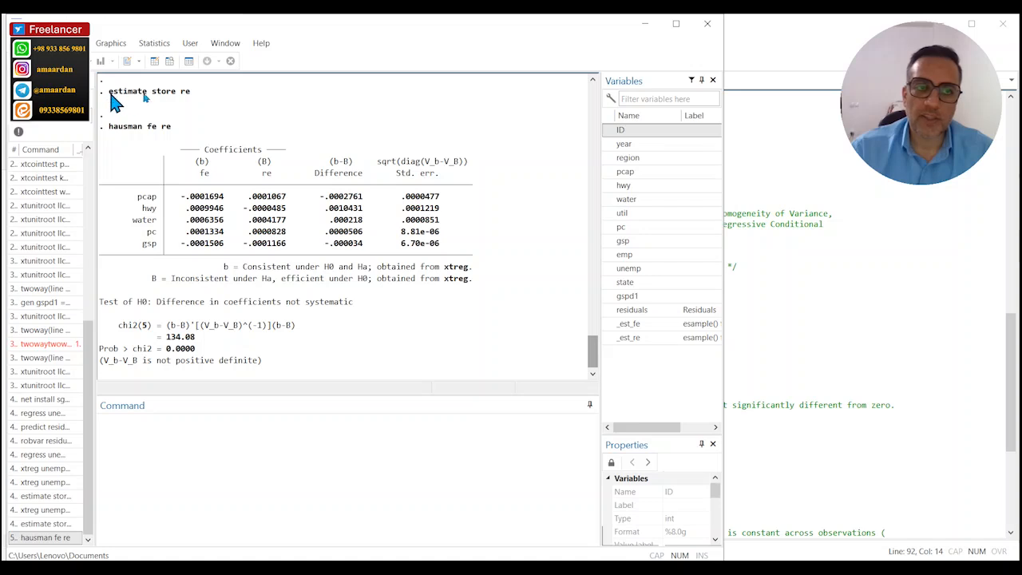
drag(107, 92, 194, 94)
drag(110, 130, 154, 138)
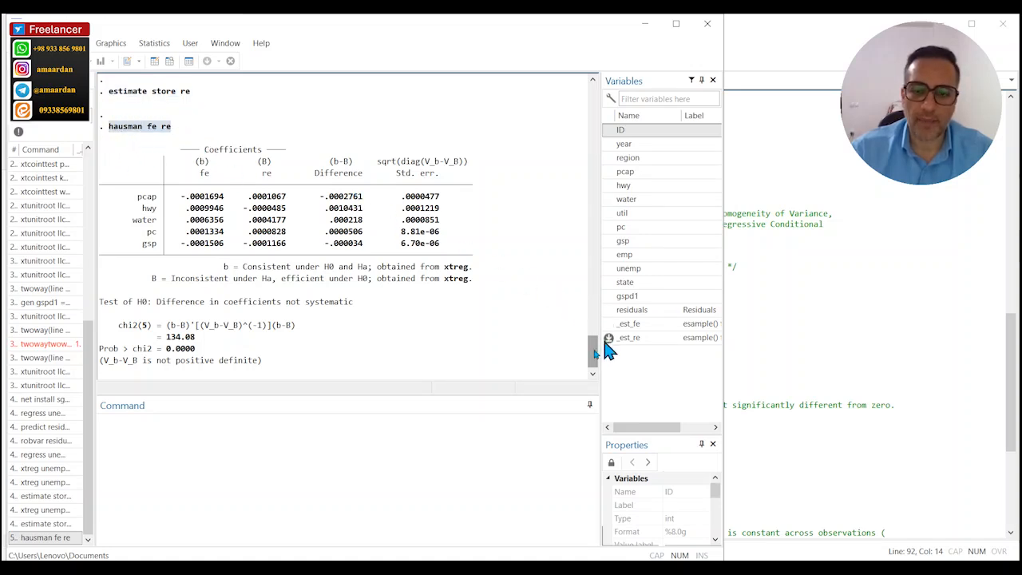
scroll(595, 359, down, 1)
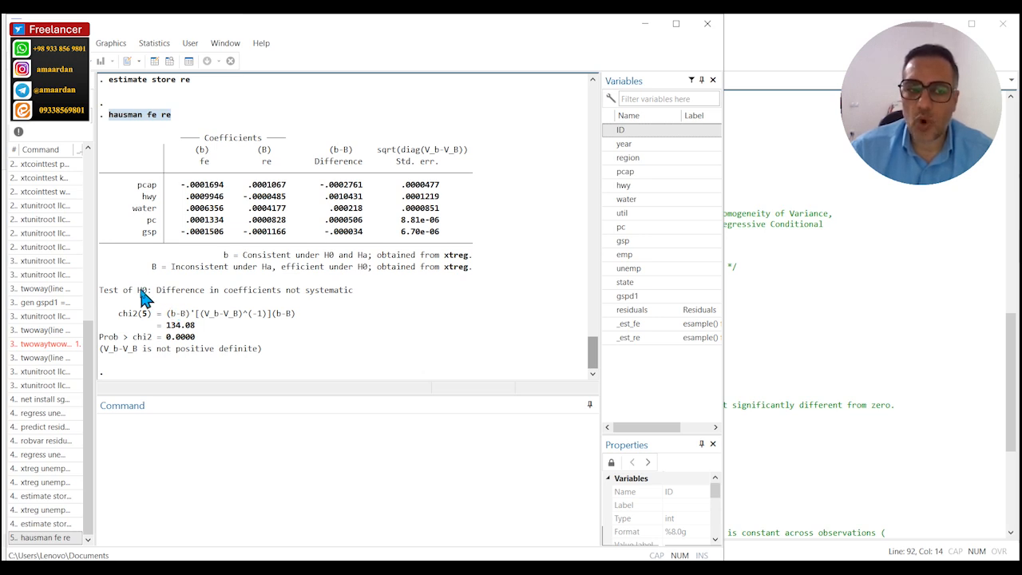
drag(138, 292, 363, 298)
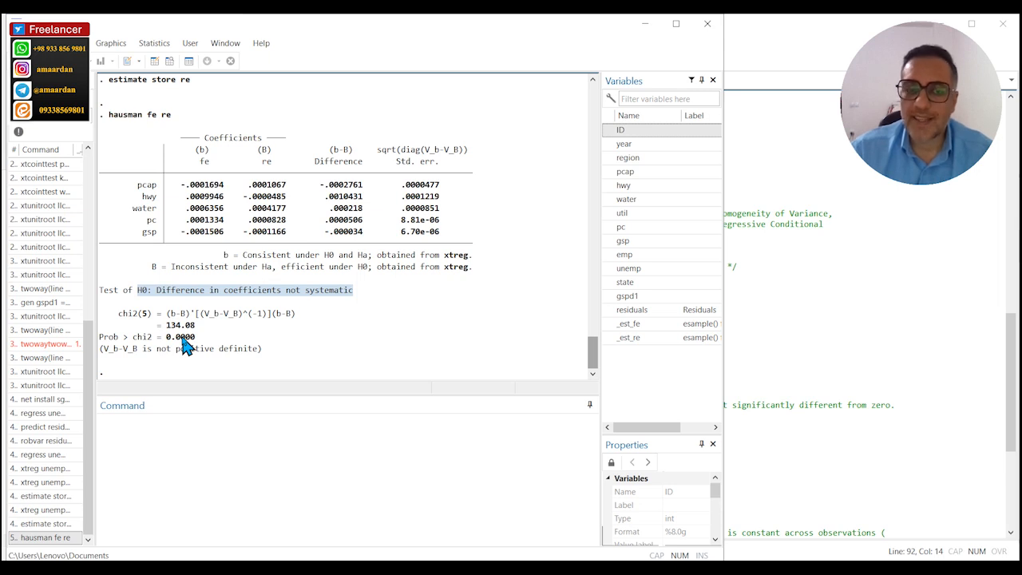
Run the do-file's Fit the model command, xtreg unemp pcap hwy water util pc gsp, fe.
click(863, 332)
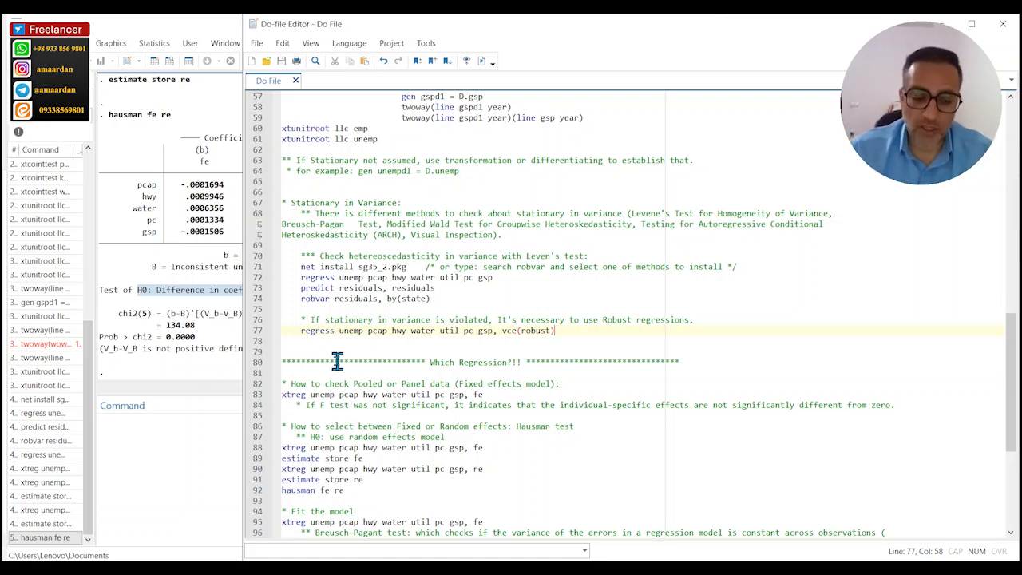
scroll(511, 316, down, 7)
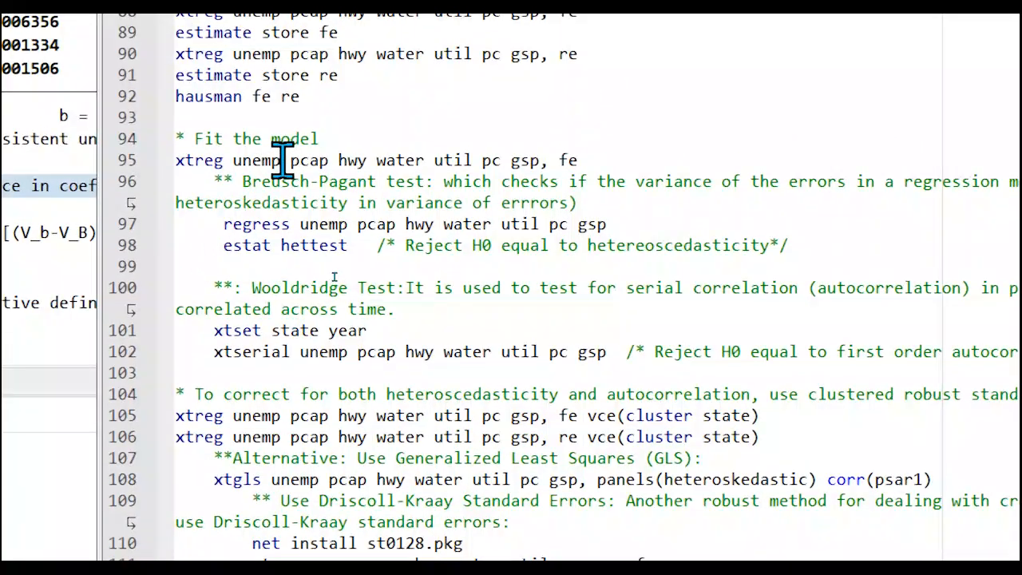
click(289, 123)
triple_click(284, 158)
key(ctrl+c)
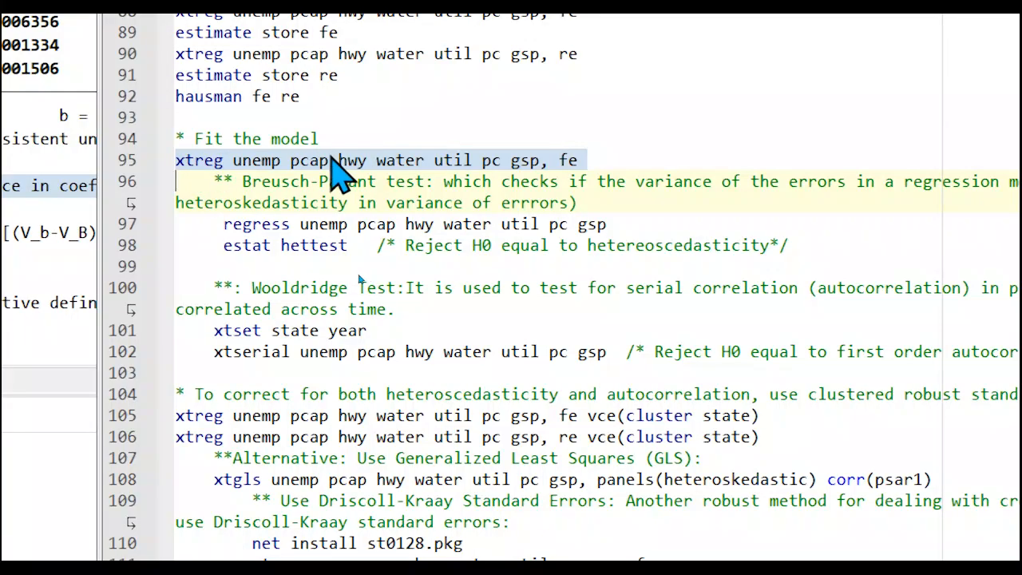
click(74, 438)
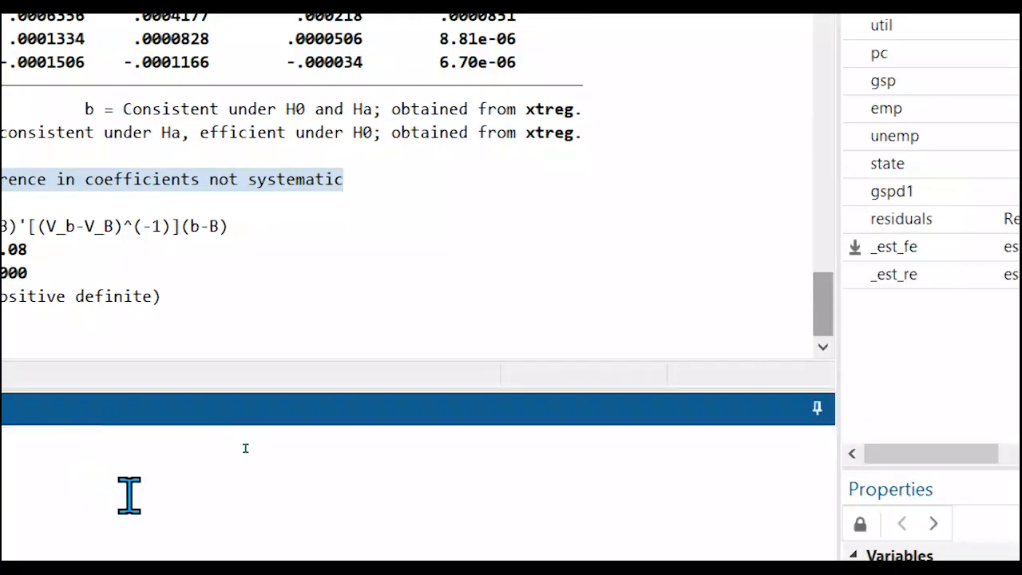
key(ctrl+v)
key(Return)
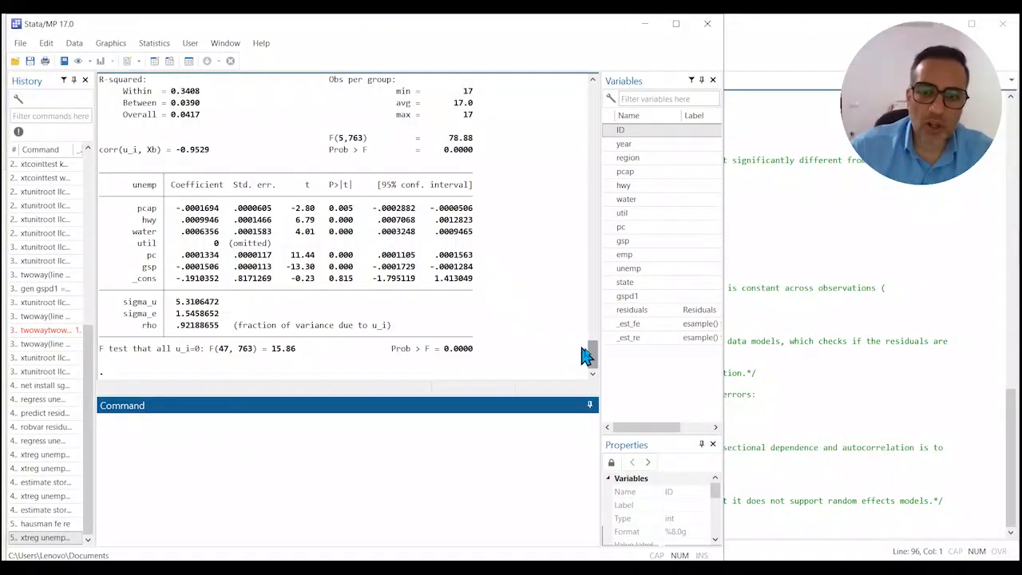
Enlarge the results area and examine the fixed-effects output, including the omitted-variable note and the coefficient table.
drag(595, 358, 595, 342)
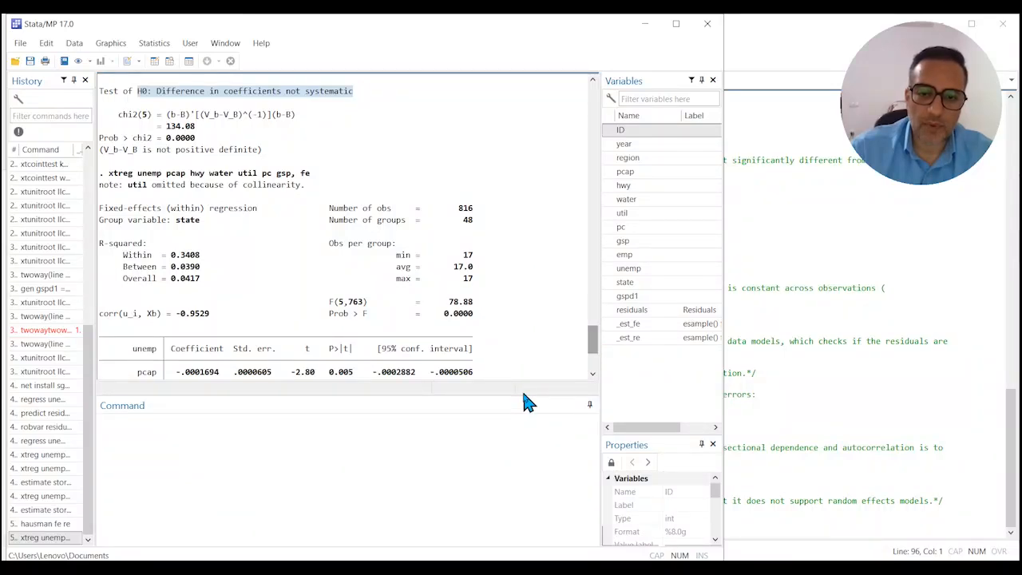
drag(526, 392, 519, 501)
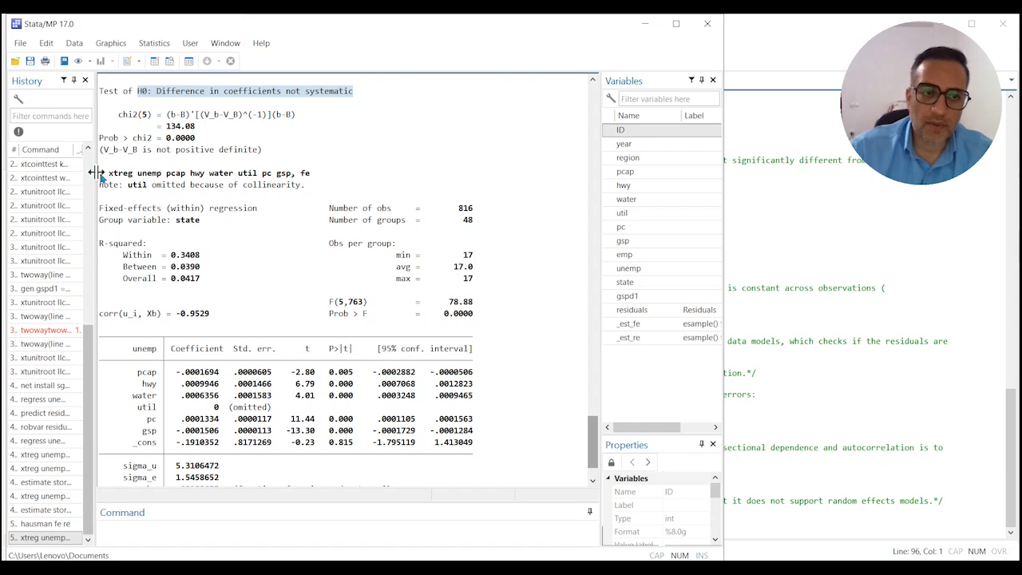
drag(99, 173, 296, 191)
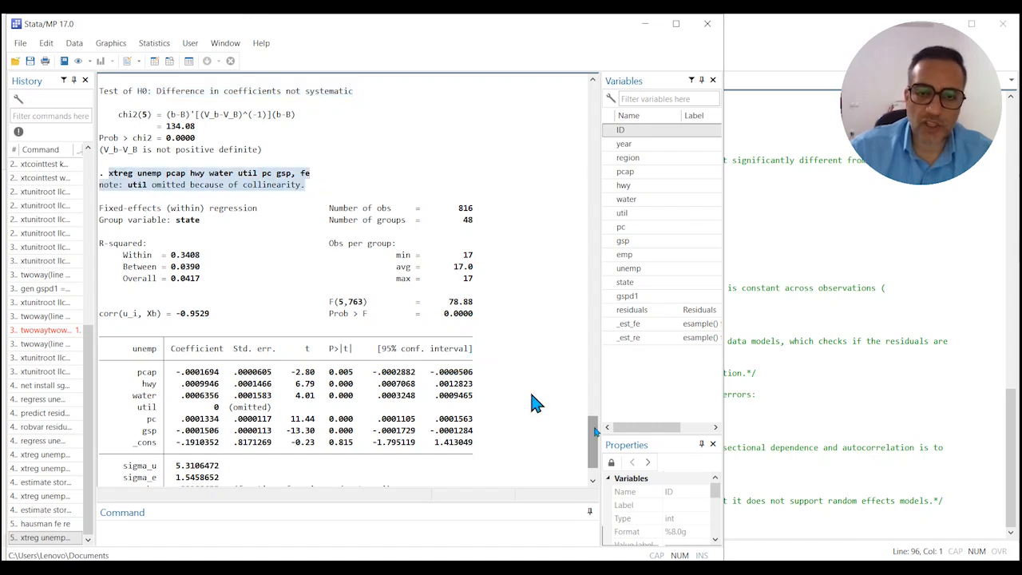
drag(593, 438, 592, 449)
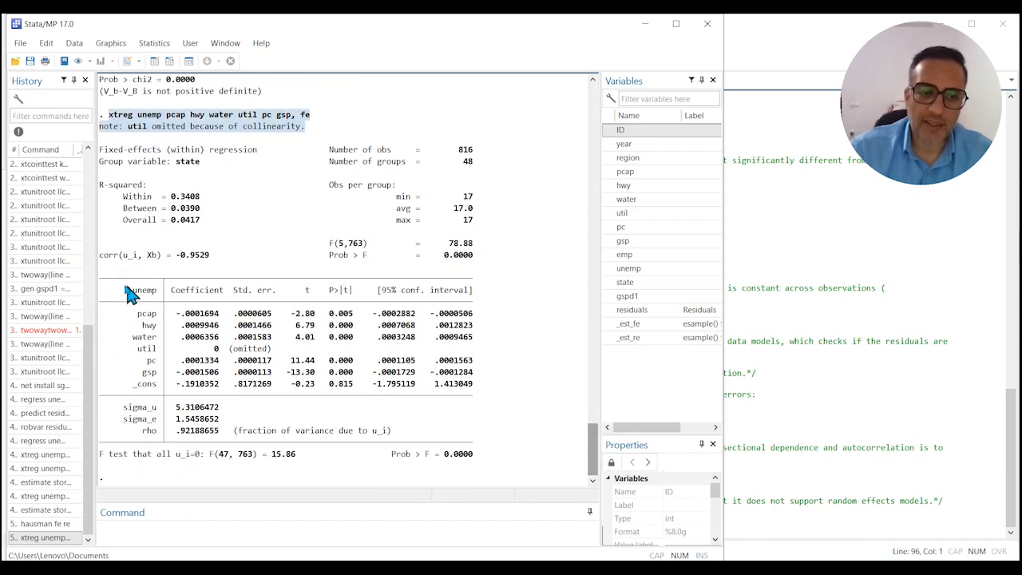
drag(104, 269, 485, 424)
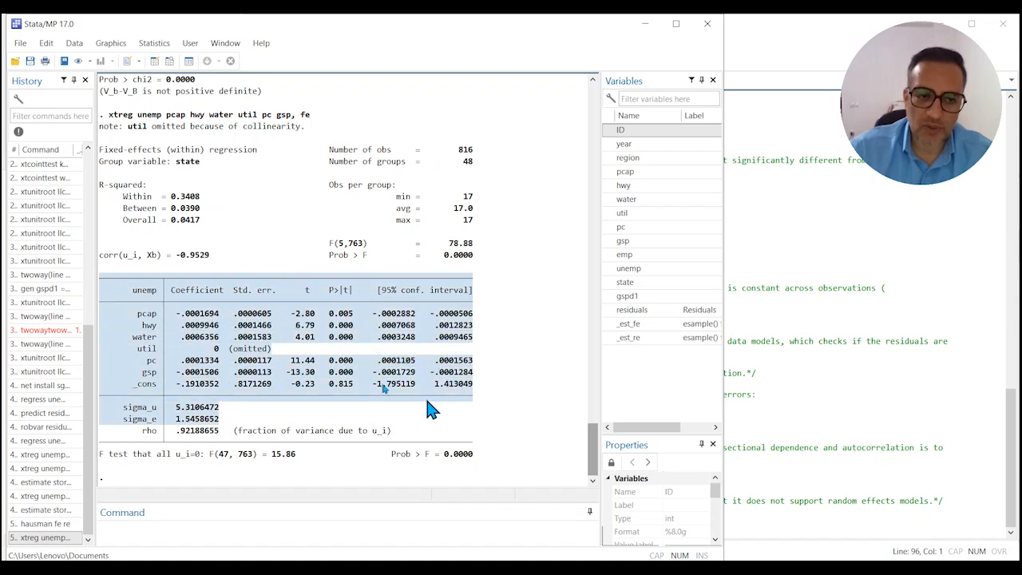
Run the do-file's Breusch-Pagan block: regress unemp pcap hwy water util pc gsp, followed by estat hettest.
click(779, 351)
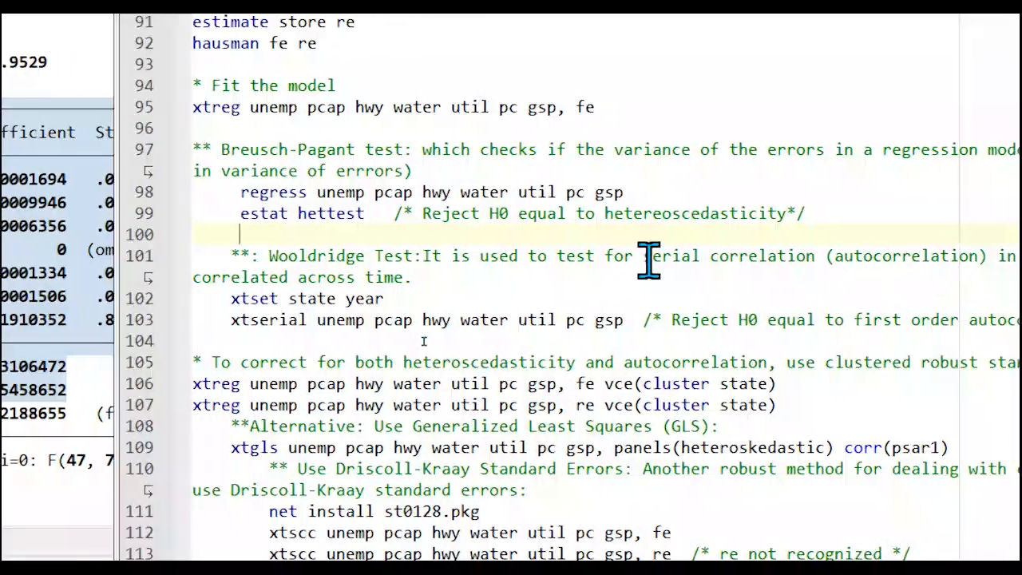
drag(221, 144, 406, 144)
click(294, 214)
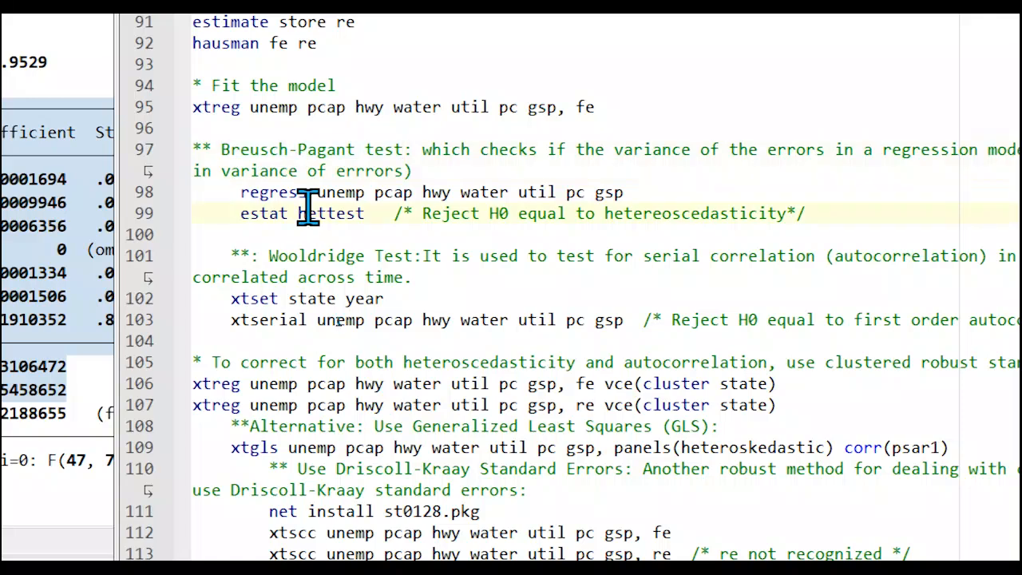
triple_click(286, 197)
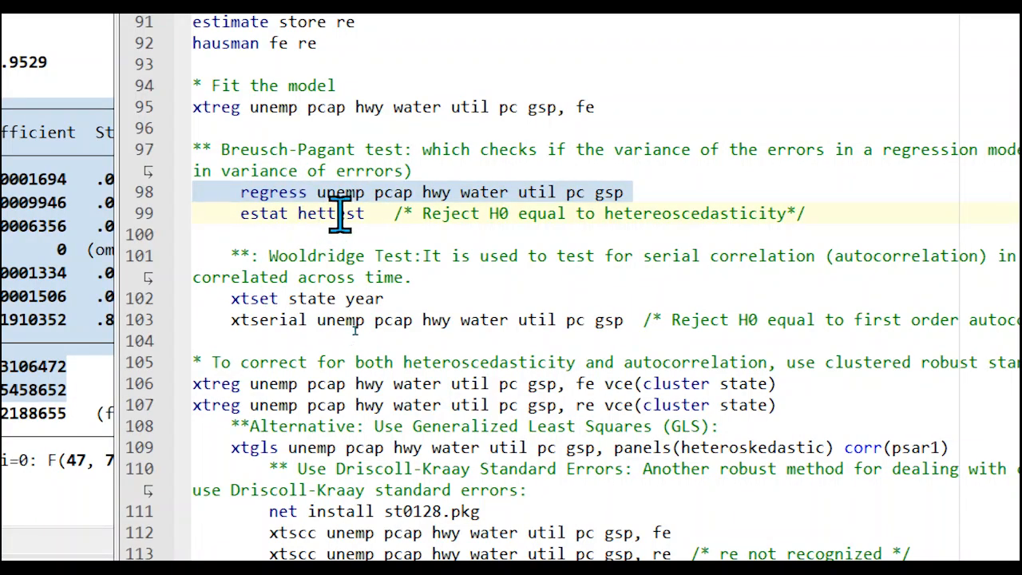
click(240, 195)
drag(240, 196, 382, 217)
key(ctrl+c)
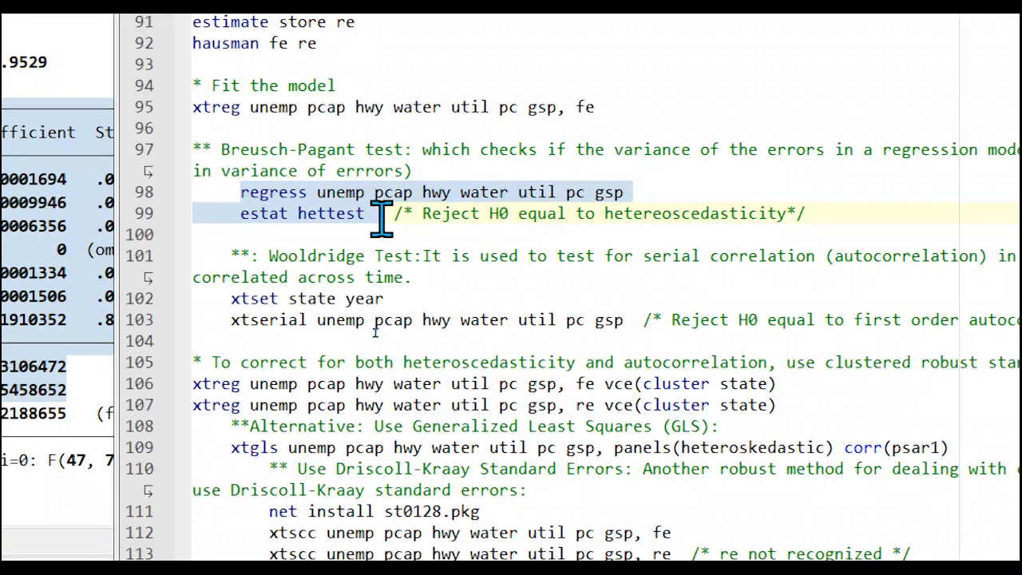
click(108, 523)
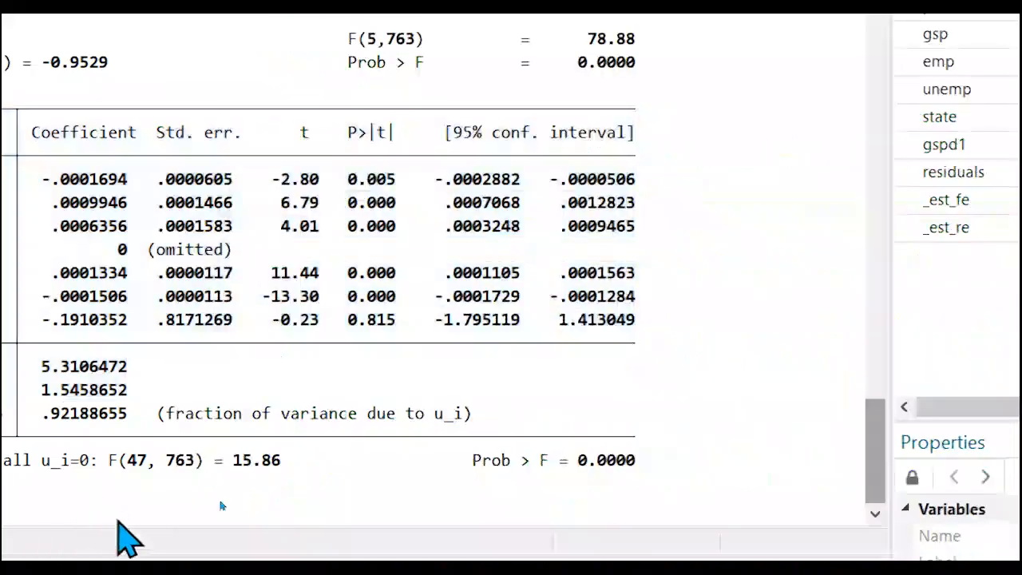
click(192, 549)
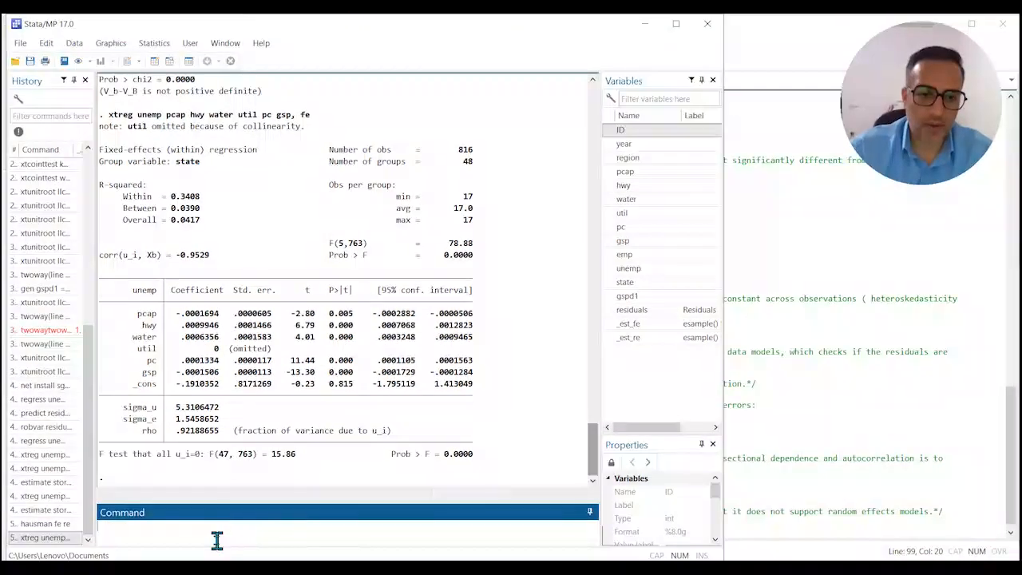
key(ctrl+v)
key(Return)
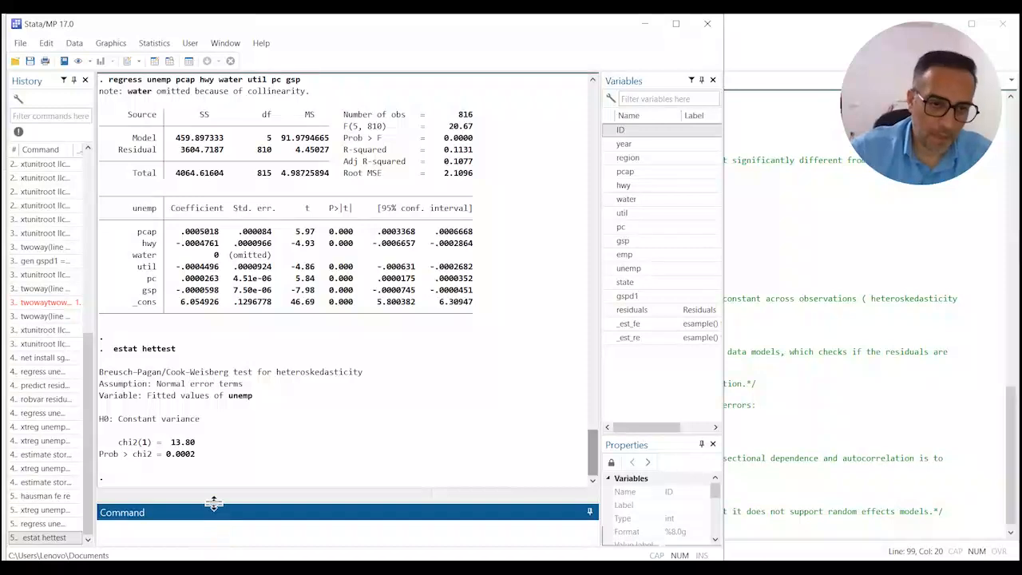
Enlarge the command area and check the p-value of the Breusch-Pagan heteroskedasticity test.
drag(216, 499, 221, 433)
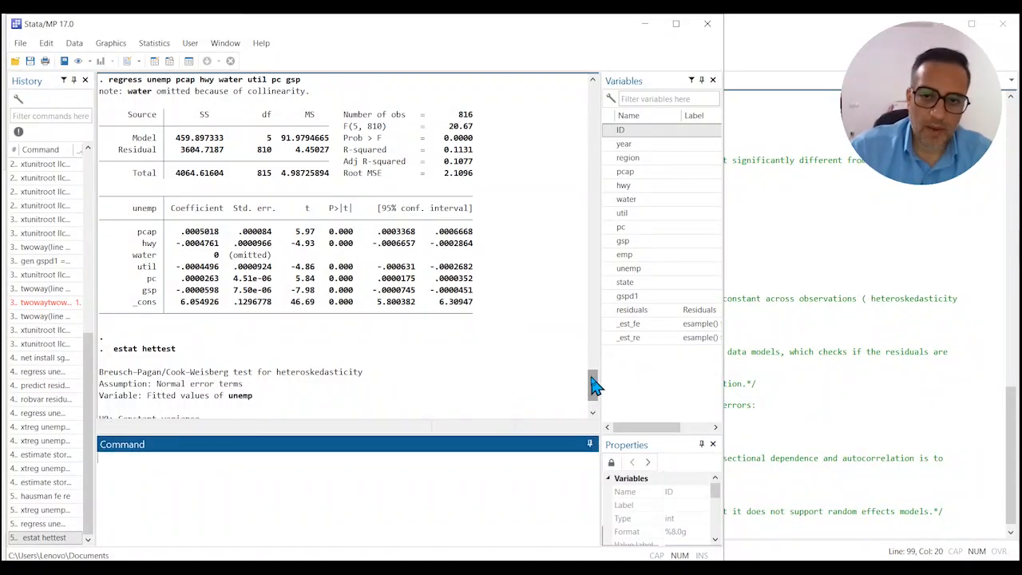
drag(591, 381, 595, 406)
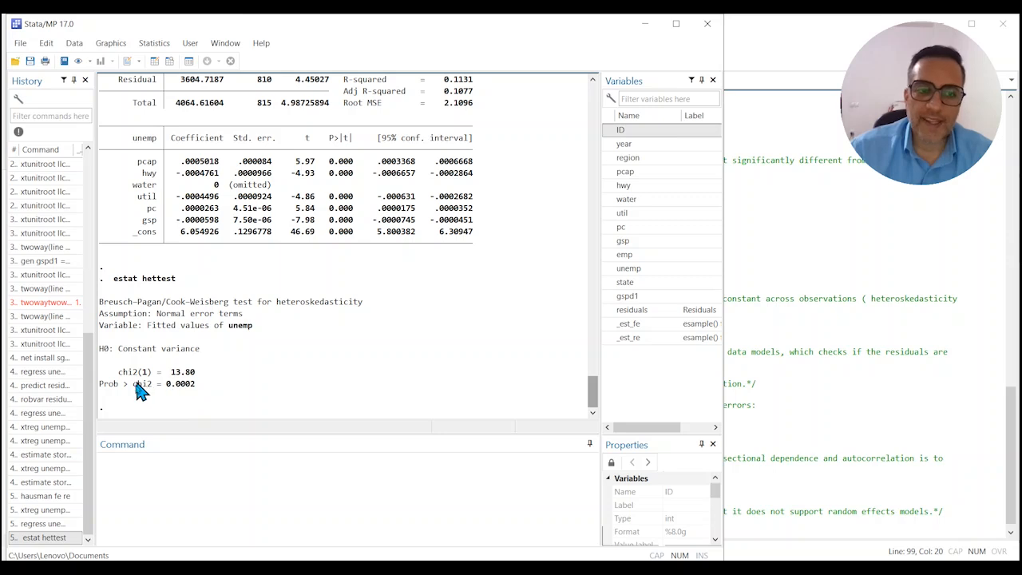
drag(102, 385, 196, 387)
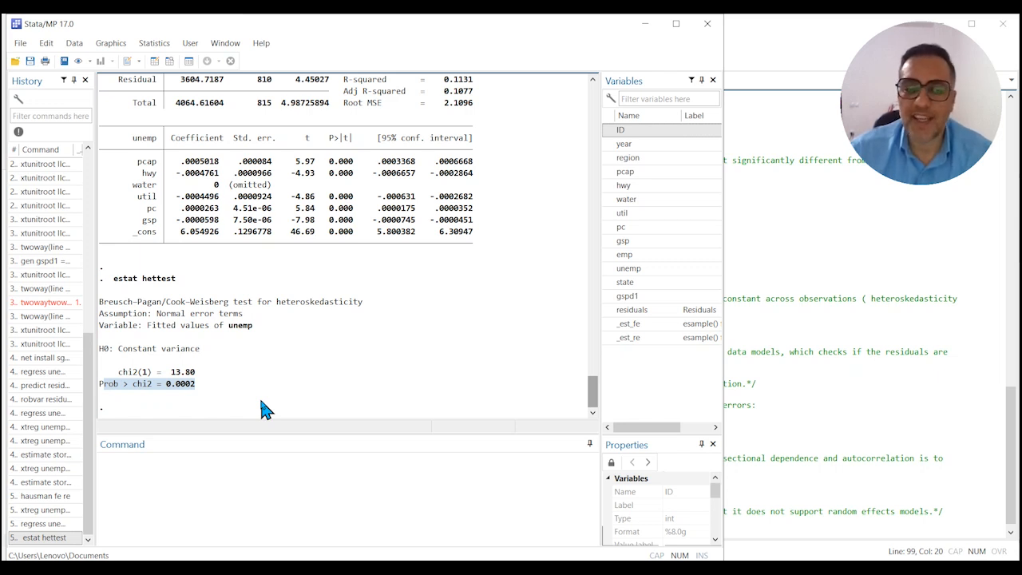
Run the do-file's Wooldridge test with xtset state year and xtserial unemp pcap hwy water util pc gsp, and check its p-value.
click(759, 331)
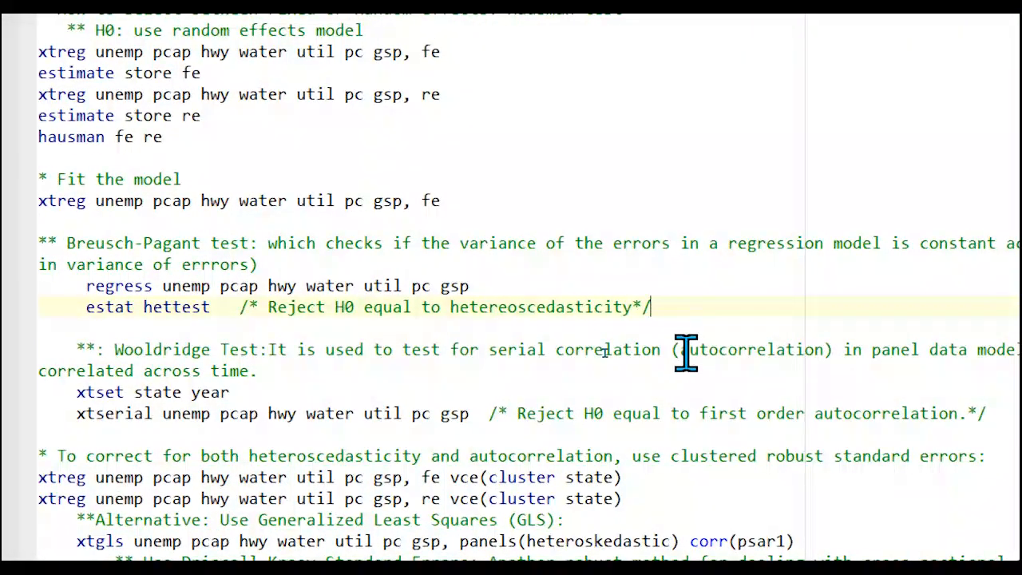
drag(680, 351, 824, 351)
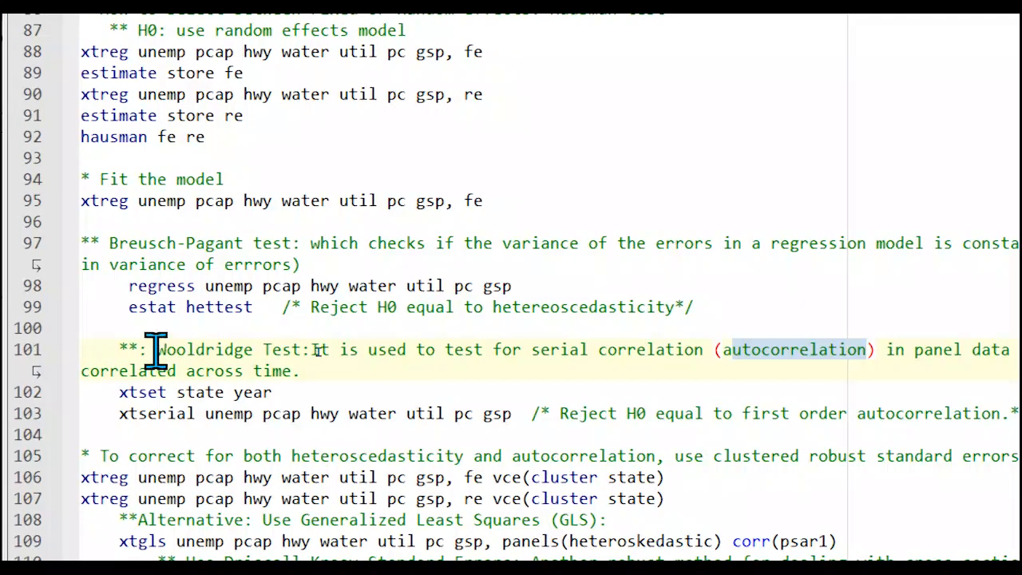
drag(155, 352, 301, 349)
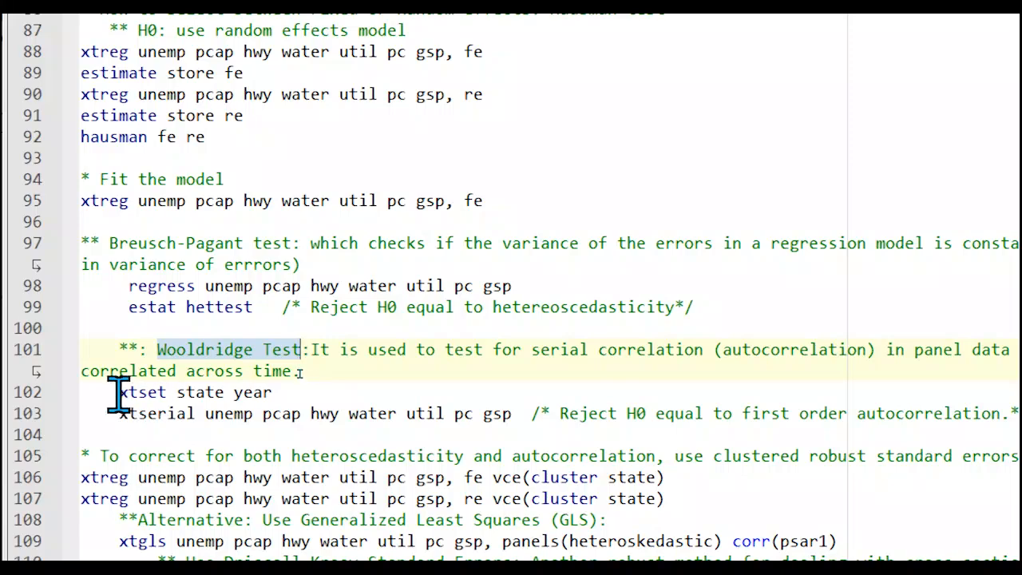
drag(119, 392, 524, 413)
key(ctrl+c)
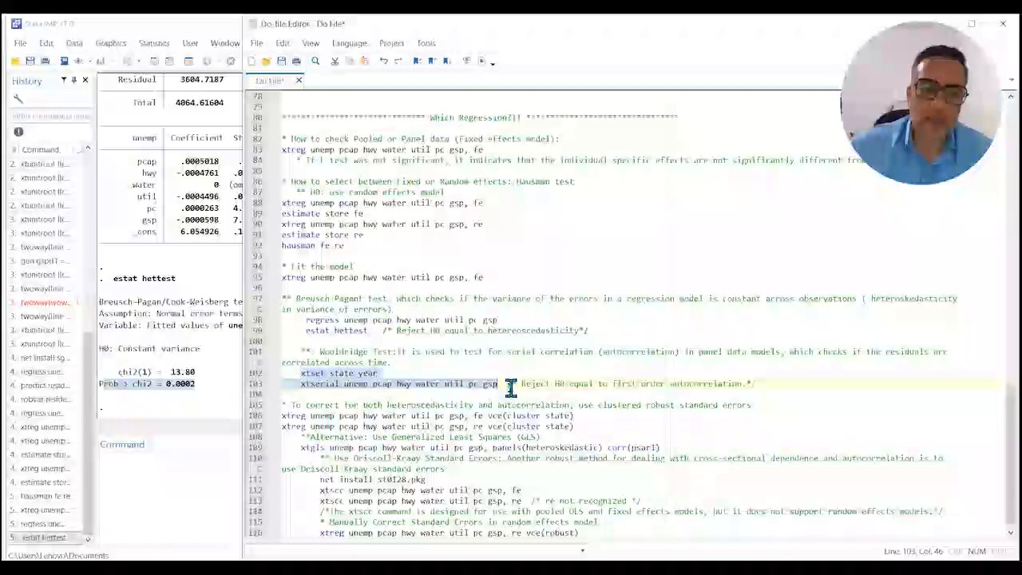
click(199, 472)
key(ctrl+v)
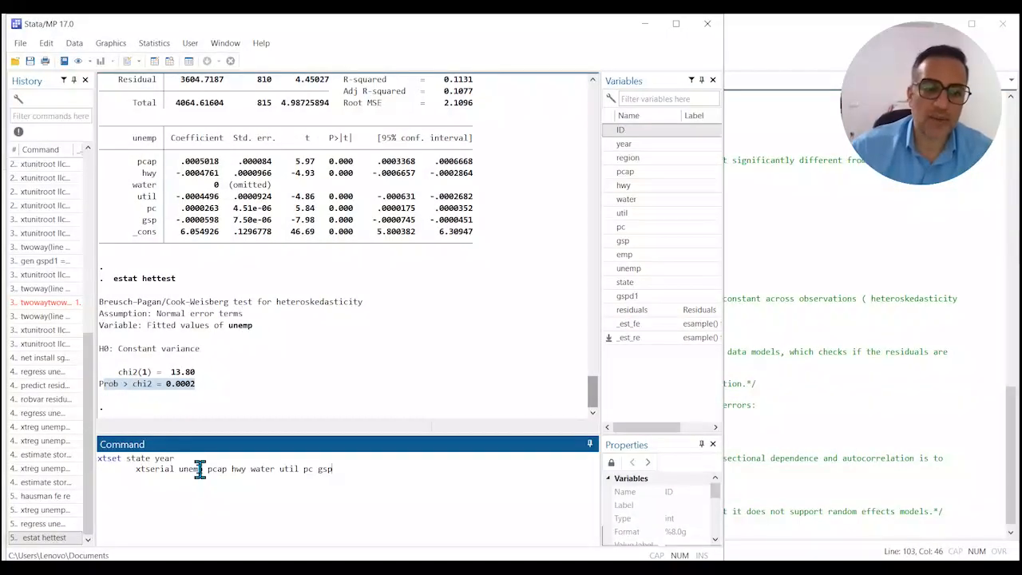
key(Return)
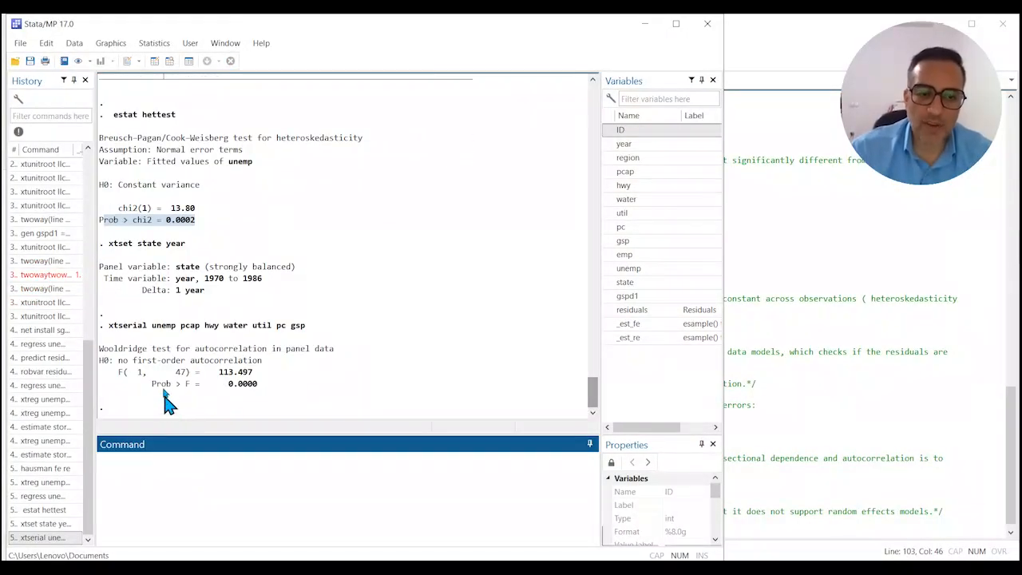
drag(153, 384, 258, 384)
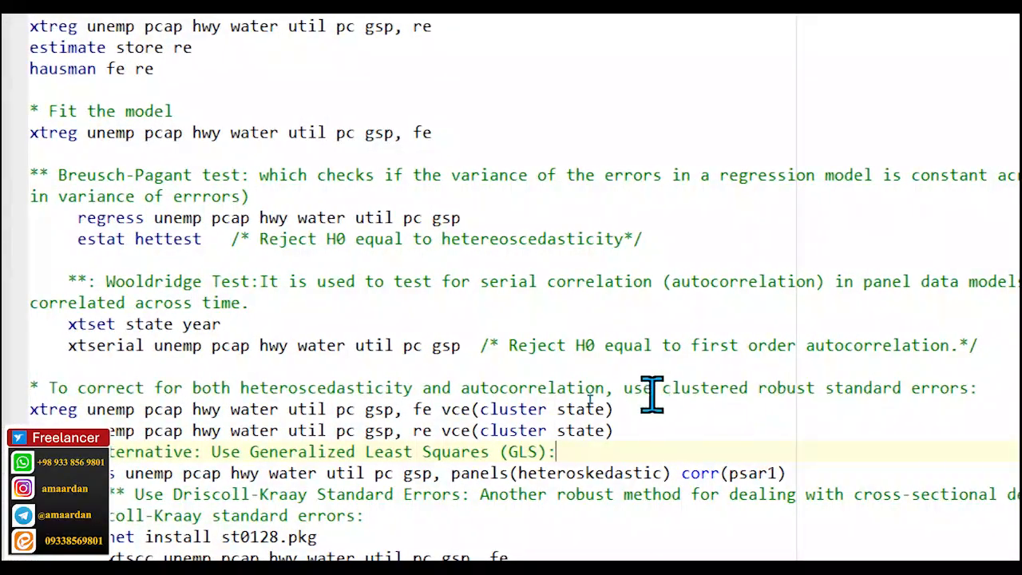
Fit the fixed-effects model with clustered robust standard errors using xtreg unemp pcap hwy water util pc gsp, fe vce(cluster state).
drag(624, 391, 974, 388)
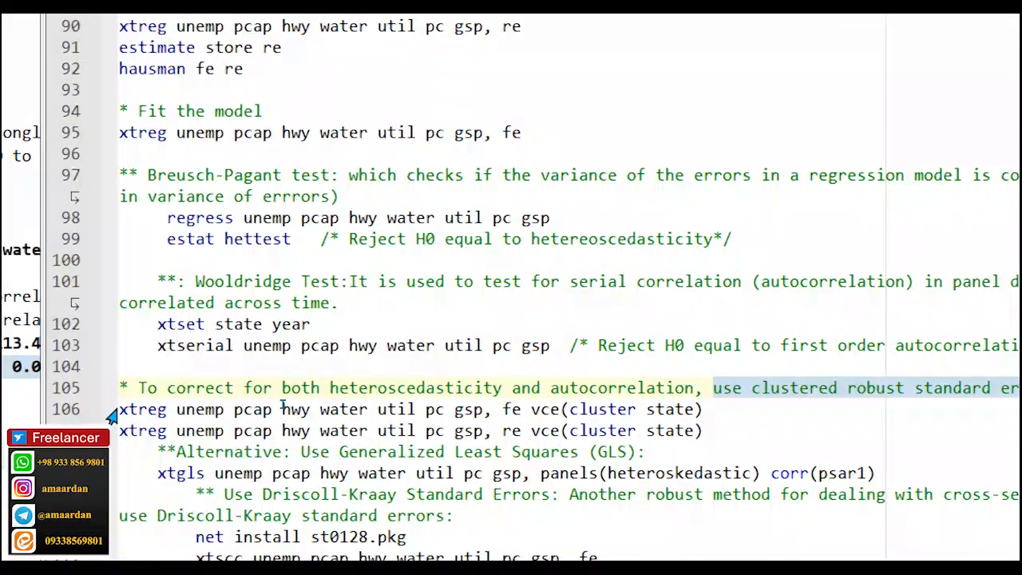
drag(119, 409, 743, 412)
key(ctrl+c)
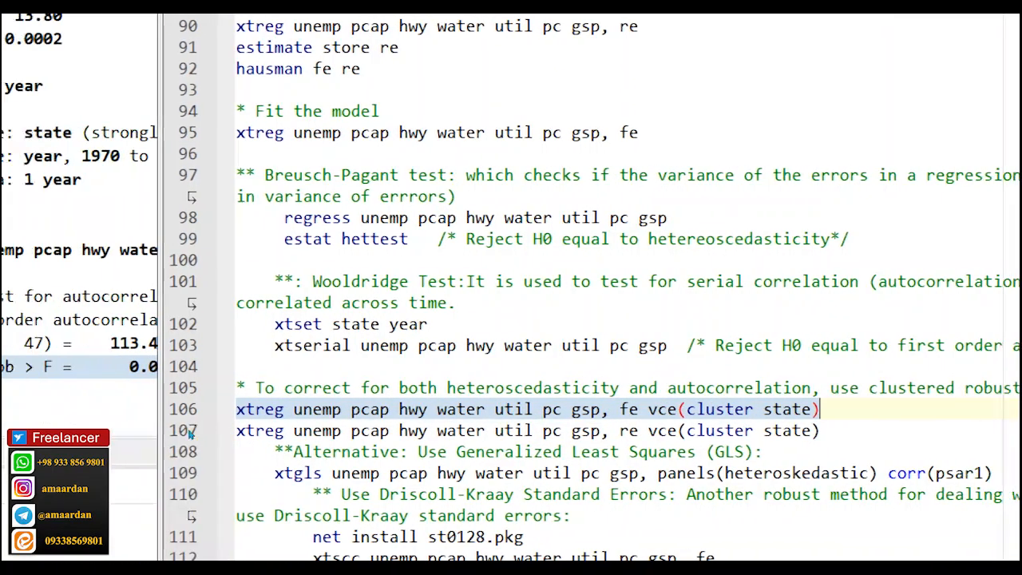
key(alt+Tab)
key(ctrl+v)
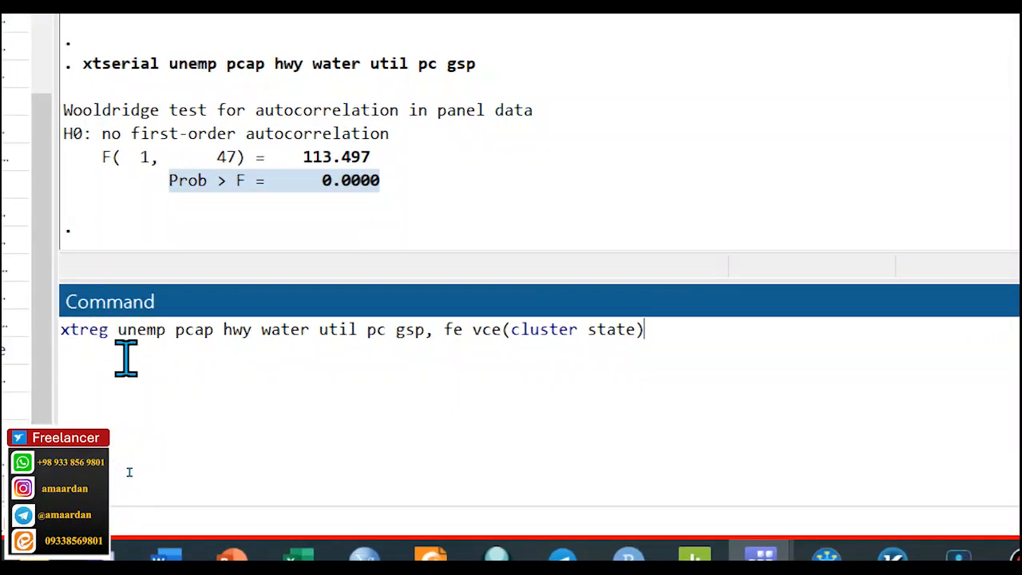
drag(177, 335, 575, 336)
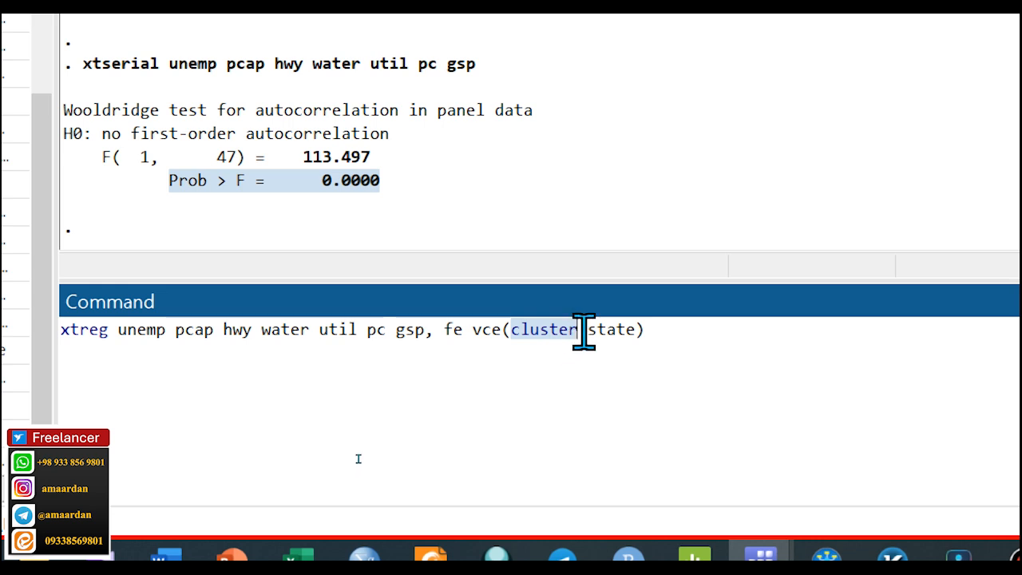
drag(593, 334, 646, 333)
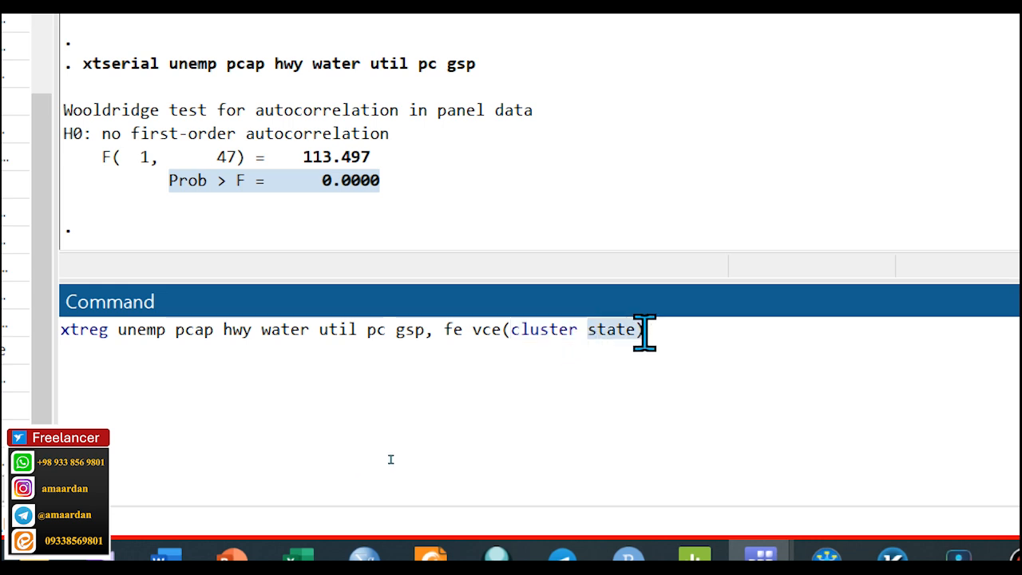
key(Return)
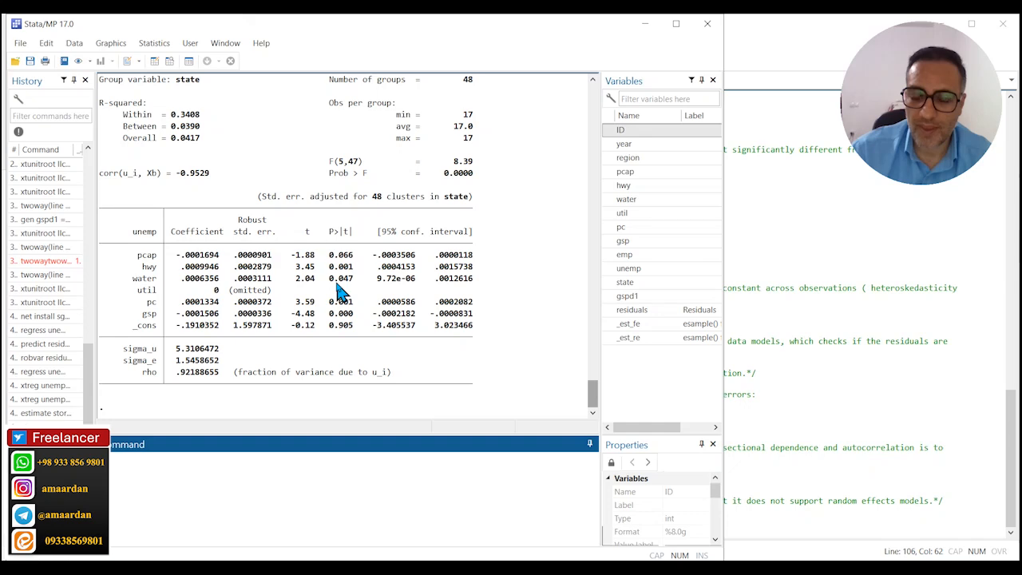
Fit the generalized least squares alternative from the do-file using xtgls unemp pcap hwy water util pc gsp, panels(heteroskedastic) corr(psar1).
click(775, 277)
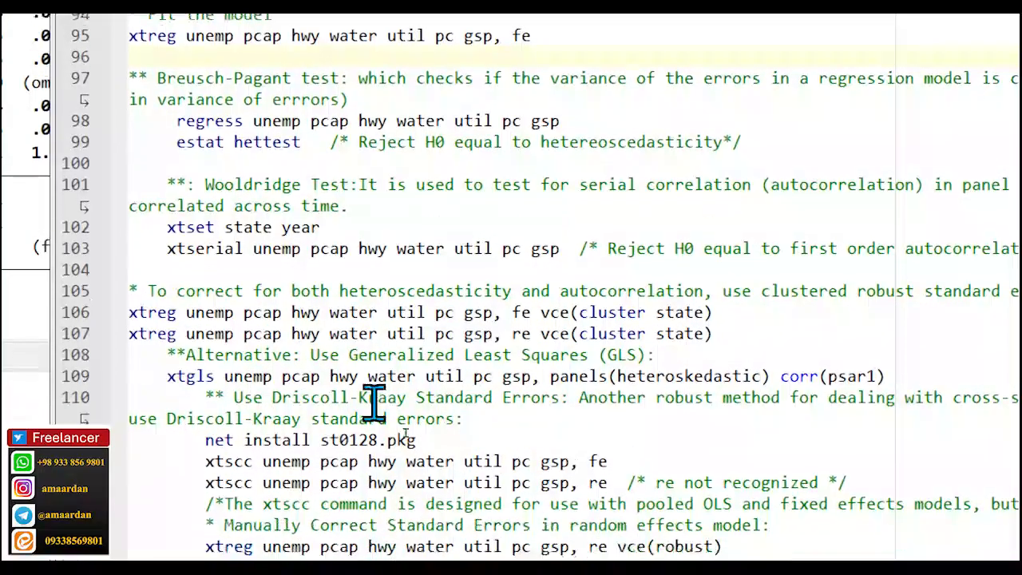
drag(311, 356, 656, 355)
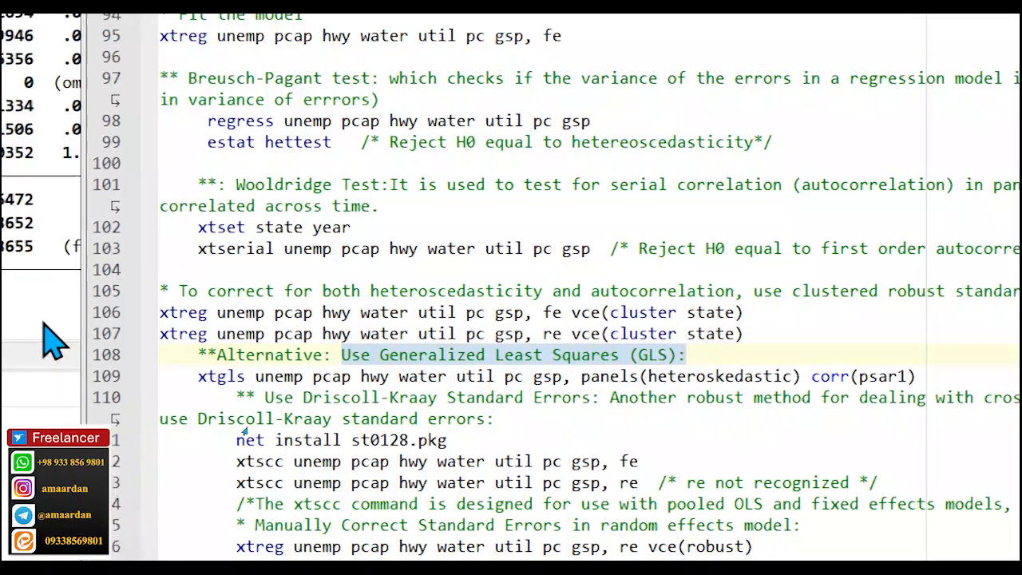
triple_click(227, 380)
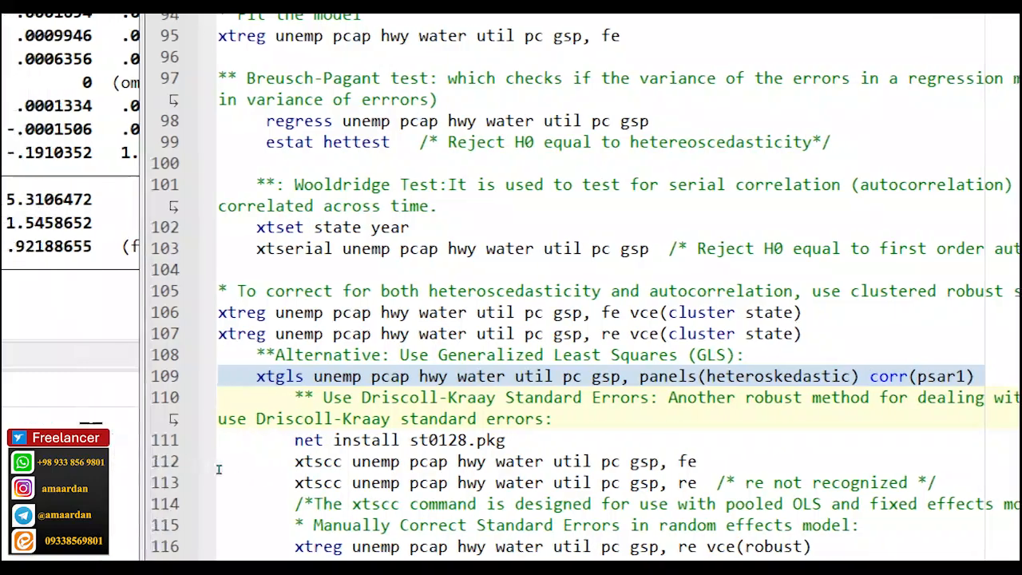
click(101, 484)
text(xtgls unemp pcap hwy water util pc gsp, panels(heteroskedastic) corr(psar1))
key(Return)
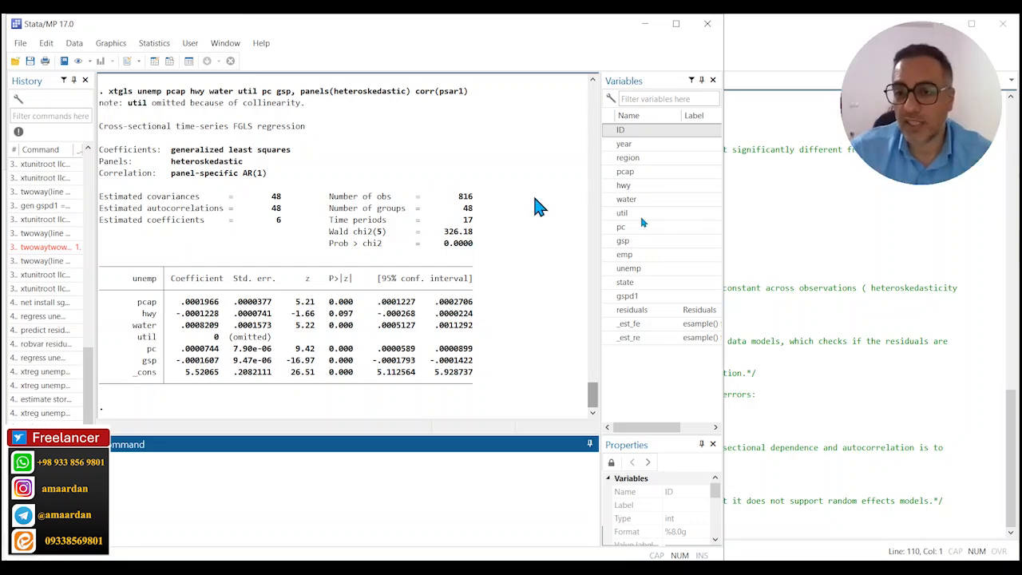
Fit the fixed-effects model with Driscoll-Kraay standard errors using xtscc unemp pcap hwy water util pc gsp, fe.
click(861, 287)
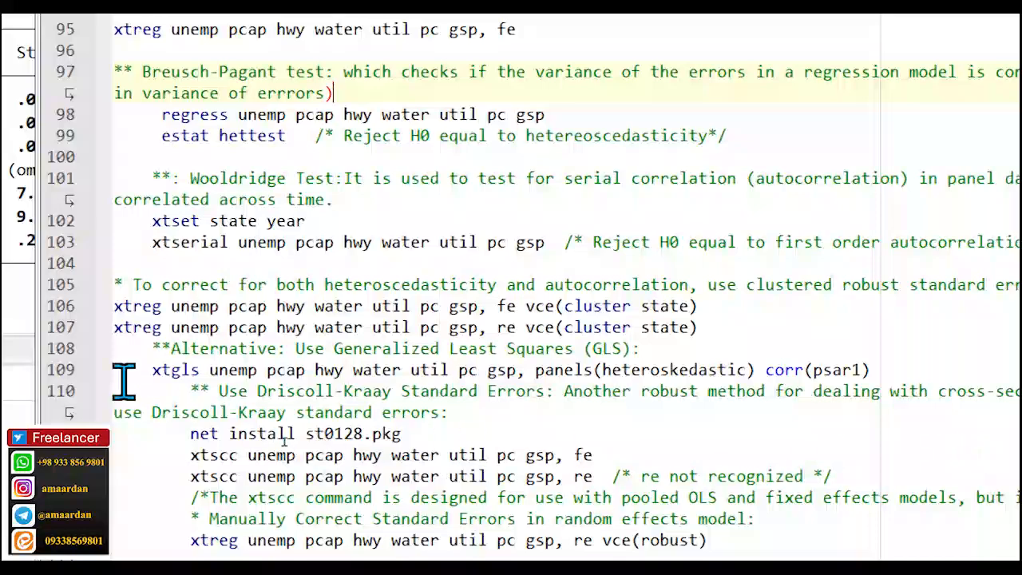
double_click(234, 391)
drag(248, 392, 568, 397)
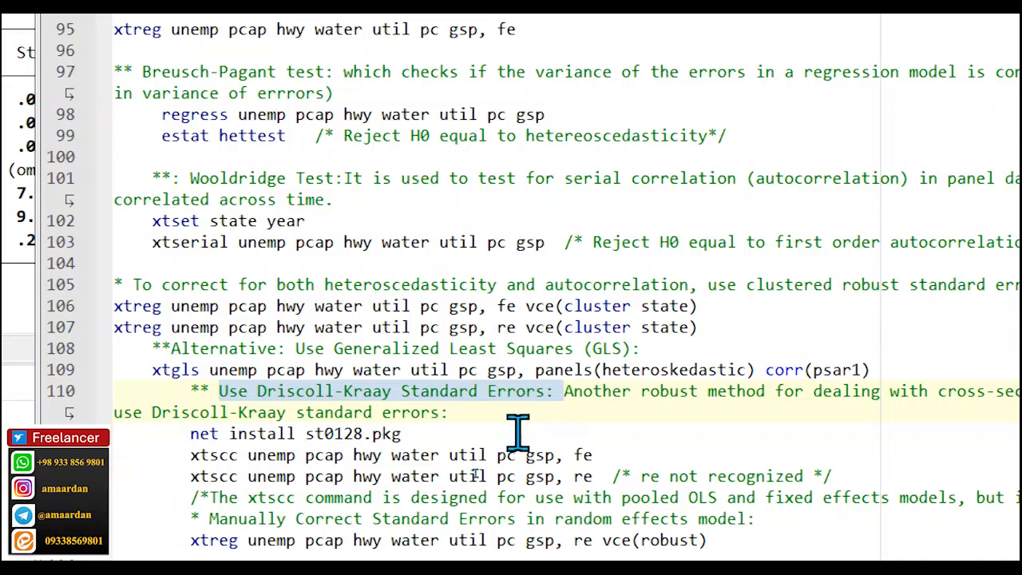
drag(192, 435, 410, 435)
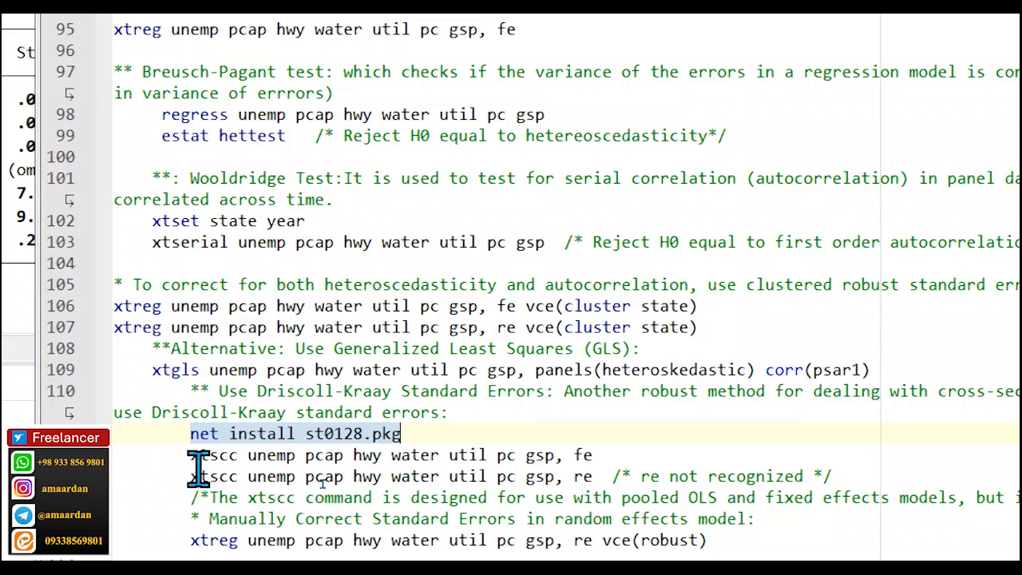
drag(191, 456, 639, 447)
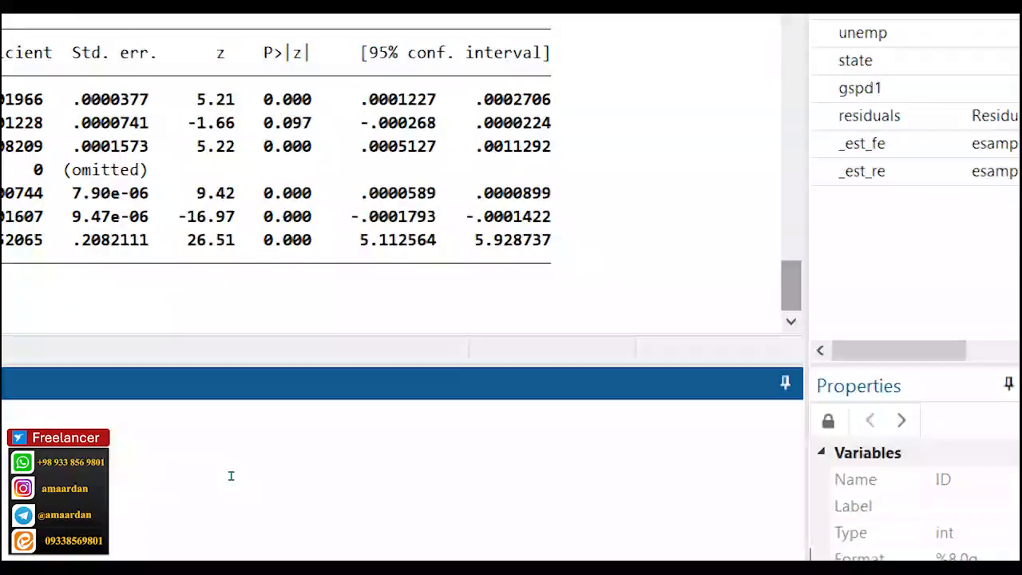
text(xtscc unemp pcap hwy water util pc gsp, fe)
key(Return)
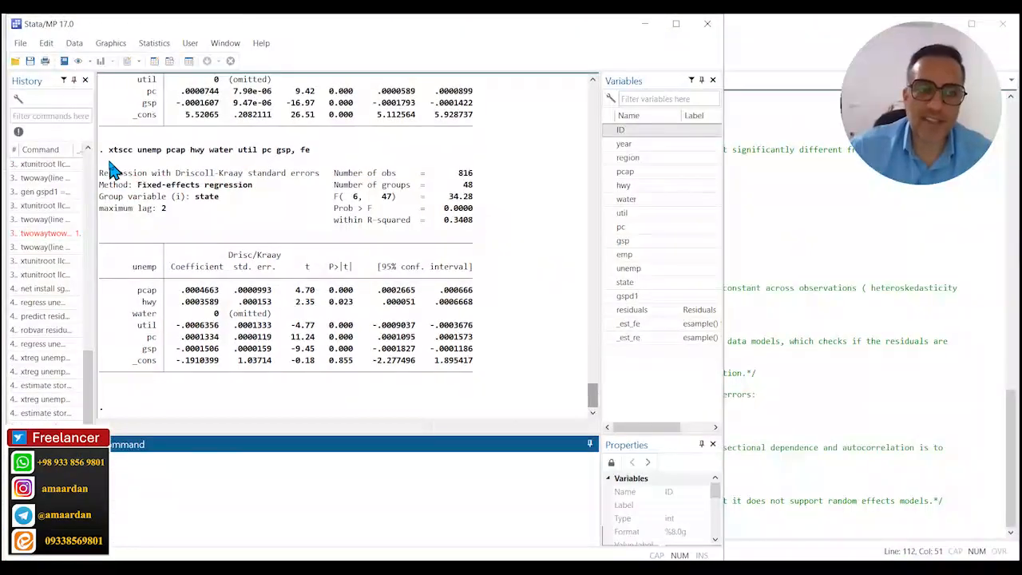
drag(104, 151, 511, 382)
Try the Driscoll-Kraay regression with random effects using xtscc unemp pcap hwy water util pc gsp, re.
click(266, 489)
text(xtscc unemp pcap hwy water util pc gsp, fe)
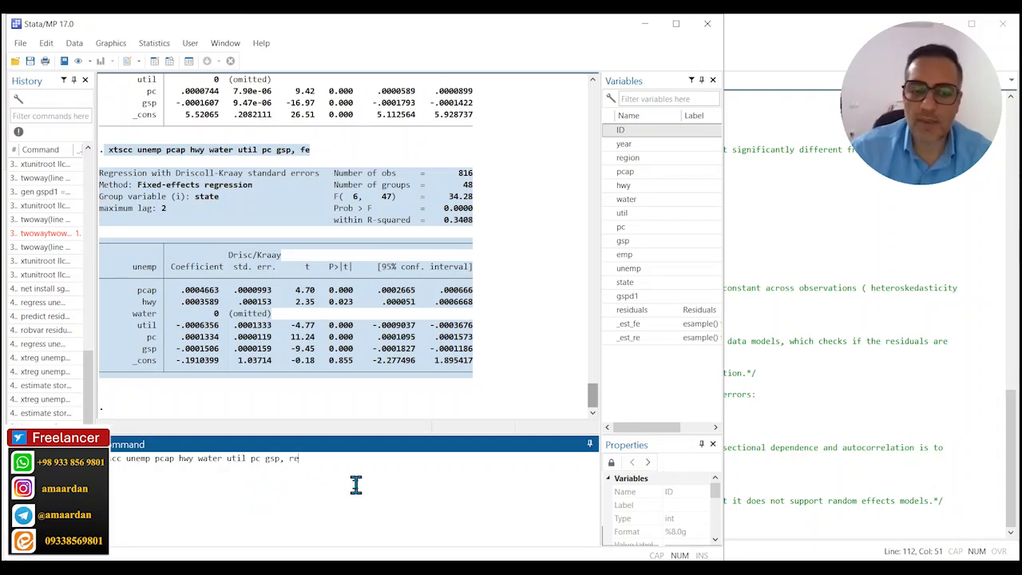
text(re)
key(Return)
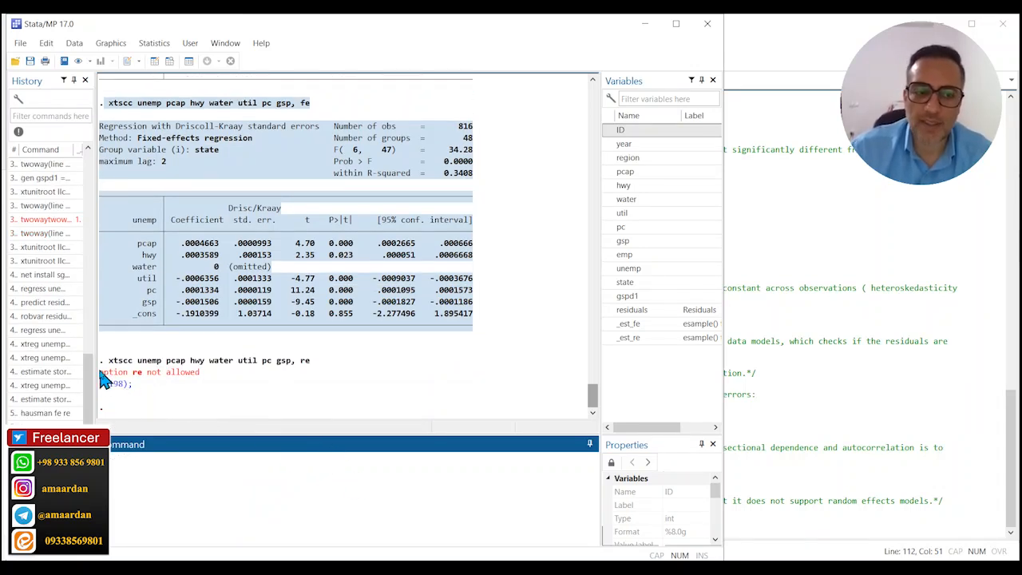
drag(100, 373, 191, 383)
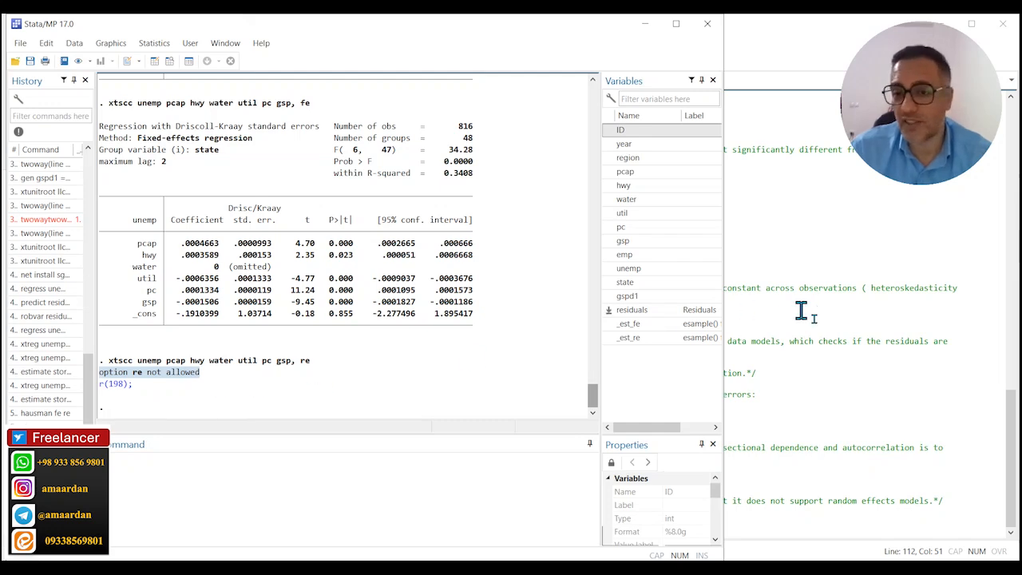
Fit the random-effects model with robust standard errors by running the do-file's xtreg unemp pcap hwy water util pc gsp, re vce(robust).
click(845, 341)
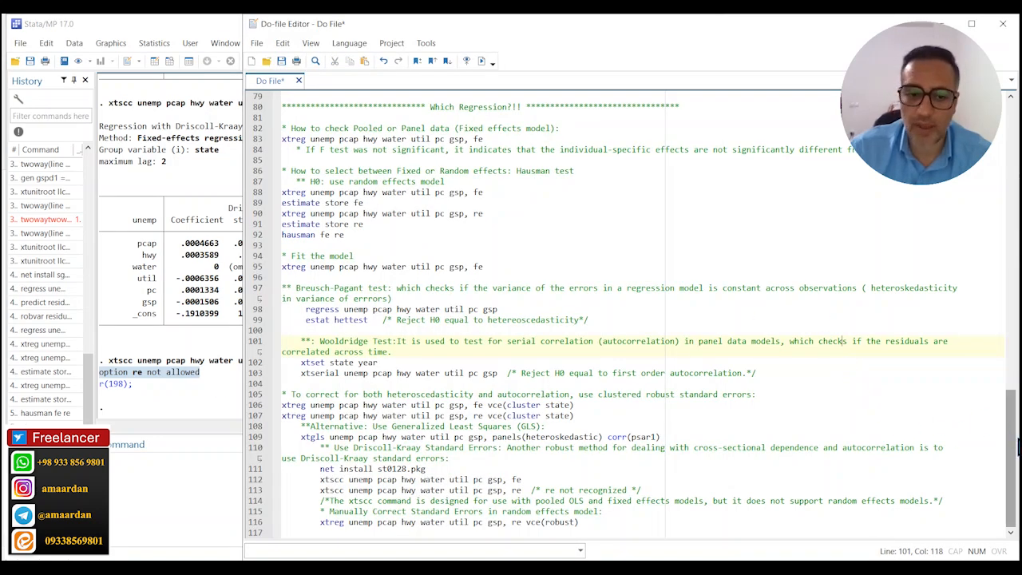
triple_click(369, 523)
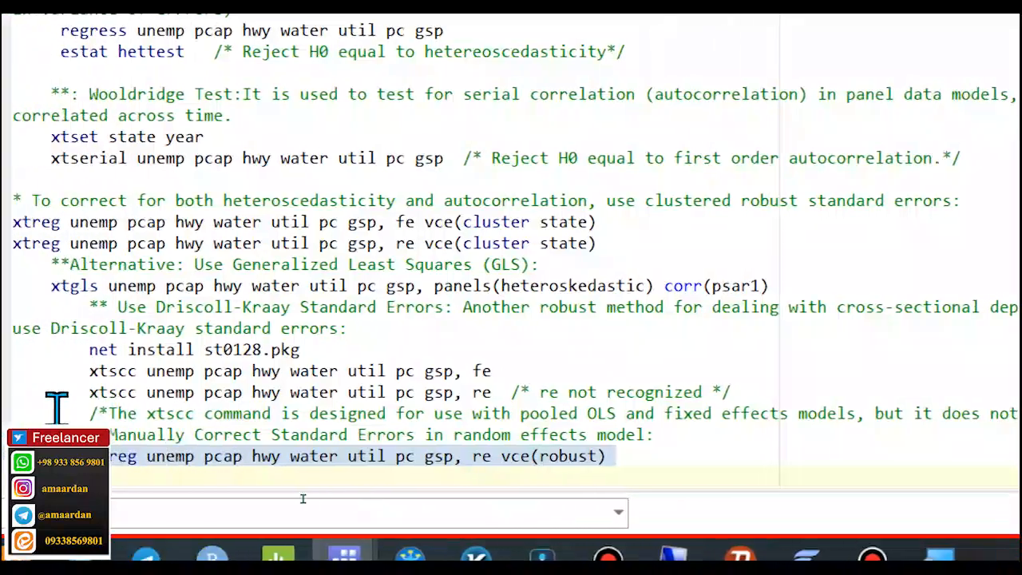
click(128, 371)
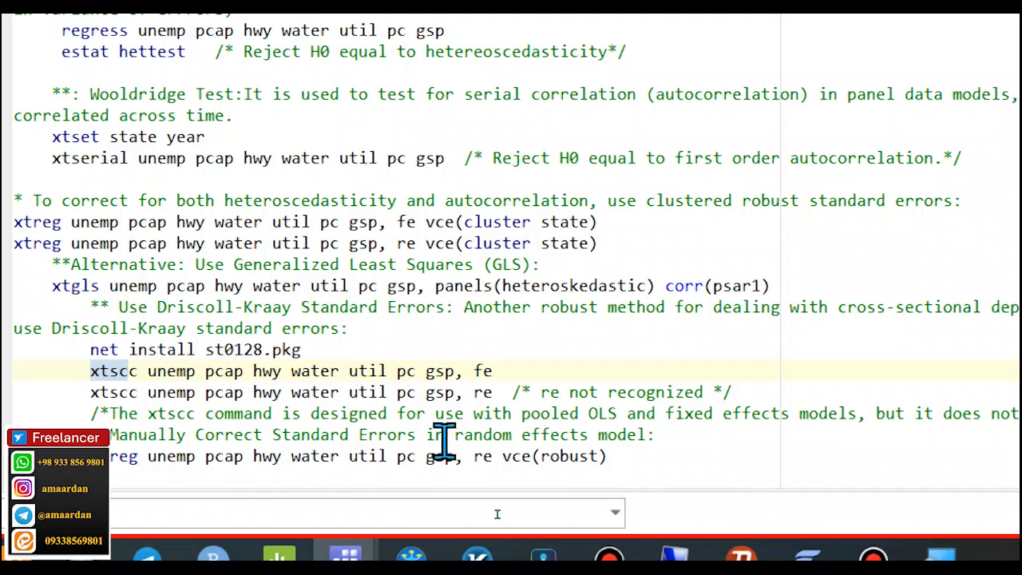
triple_click(316, 456)
key(ctrl+c)
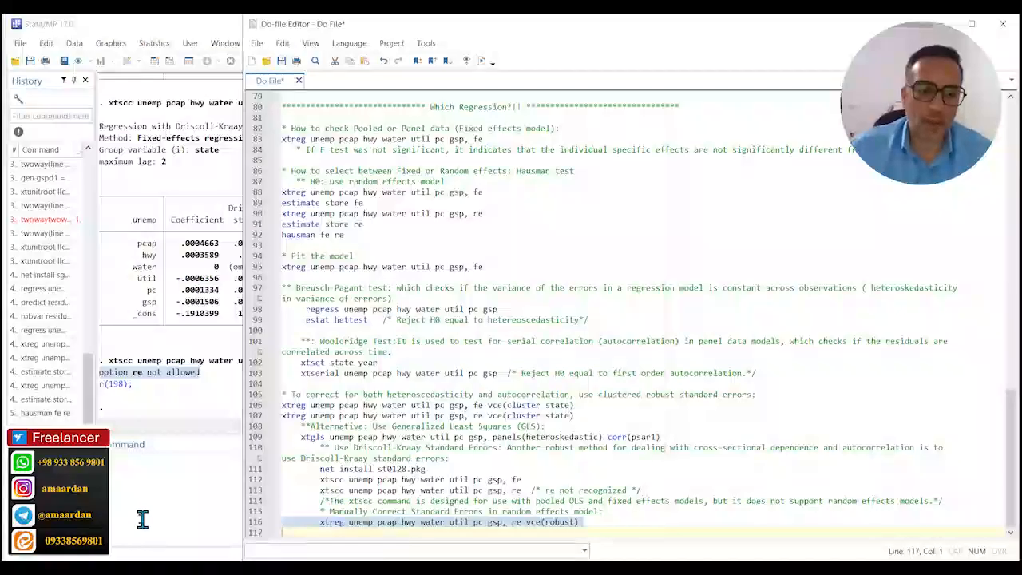
click(139, 511)
key(ctrl+v)
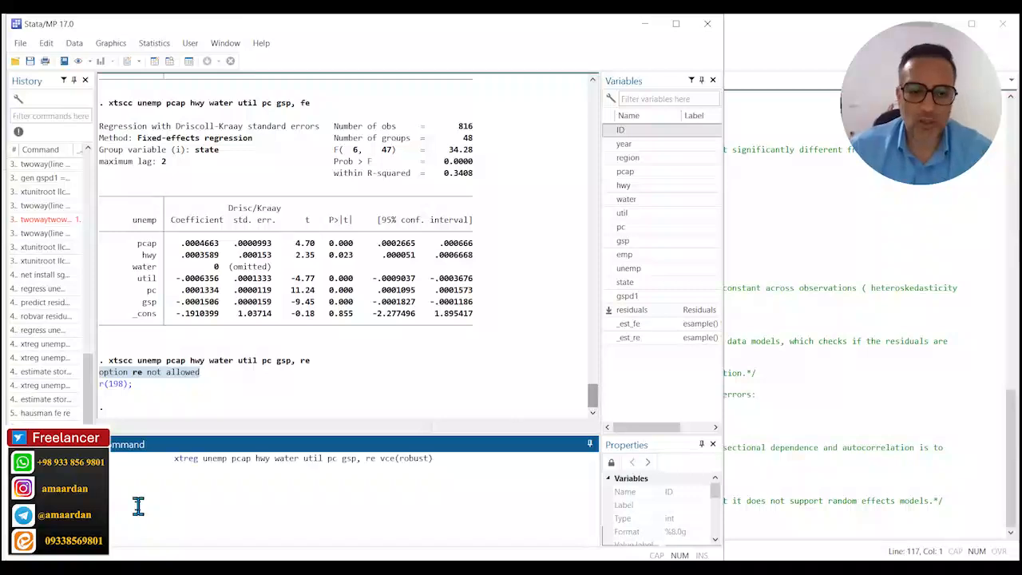
key(Return)
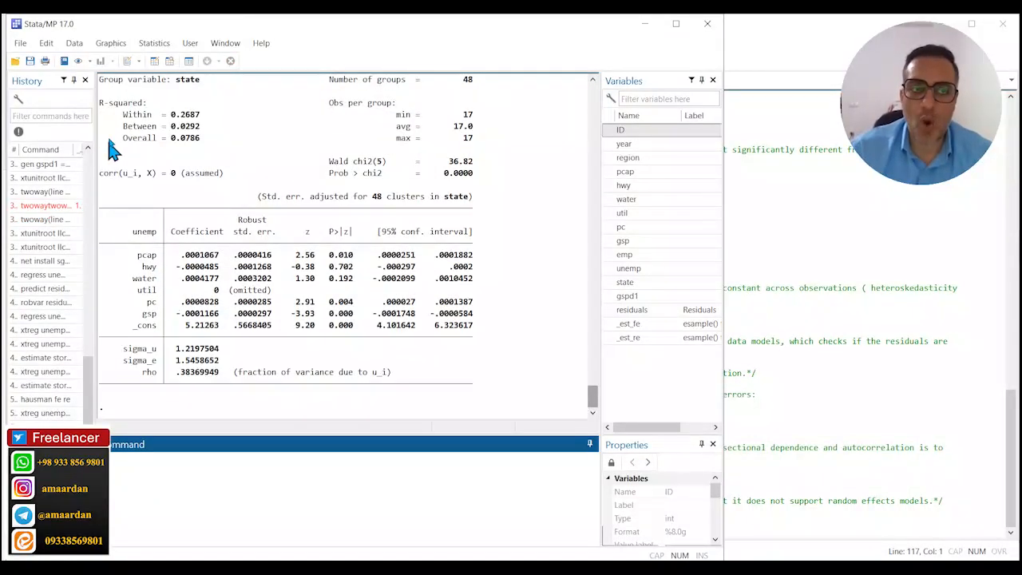
drag(110, 83, 493, 395)
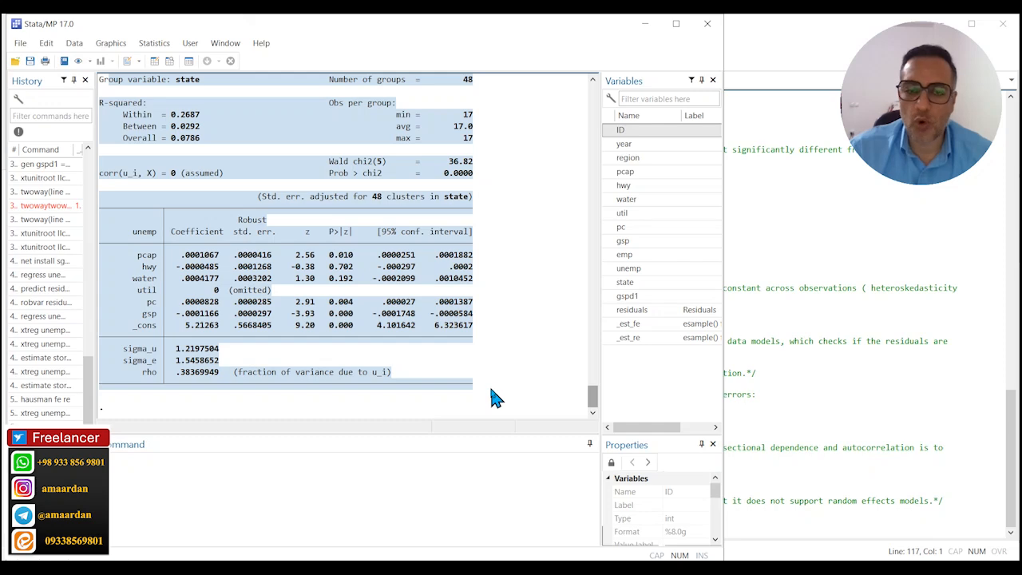
Review the whole do-file, from data import and graphs through the cointegration and stationarity tests to the regression selection and correction commands.
click(775, 427)
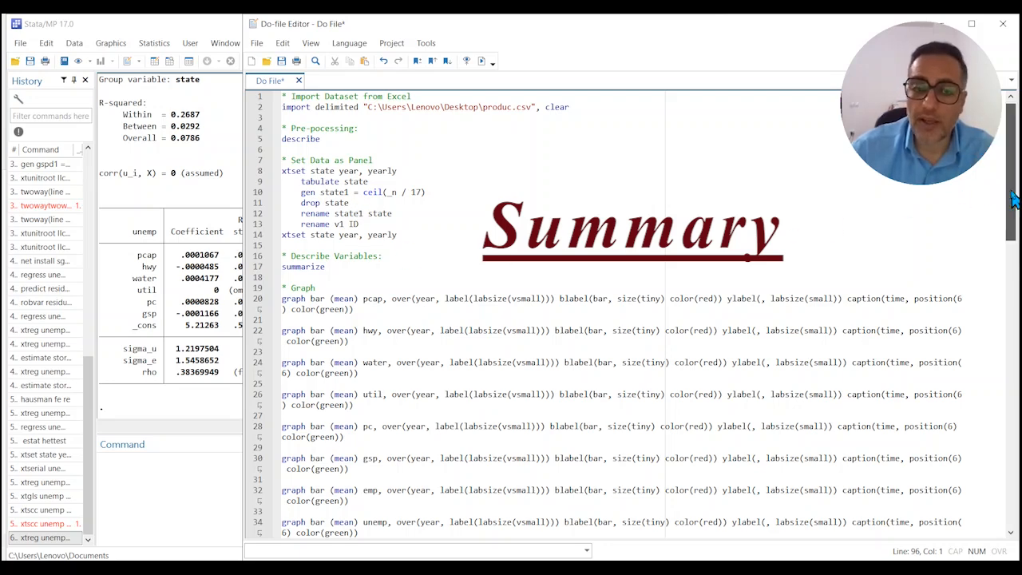
scroll(1012, 206, down, 1)
drag(1013, 206, 1016, 211)
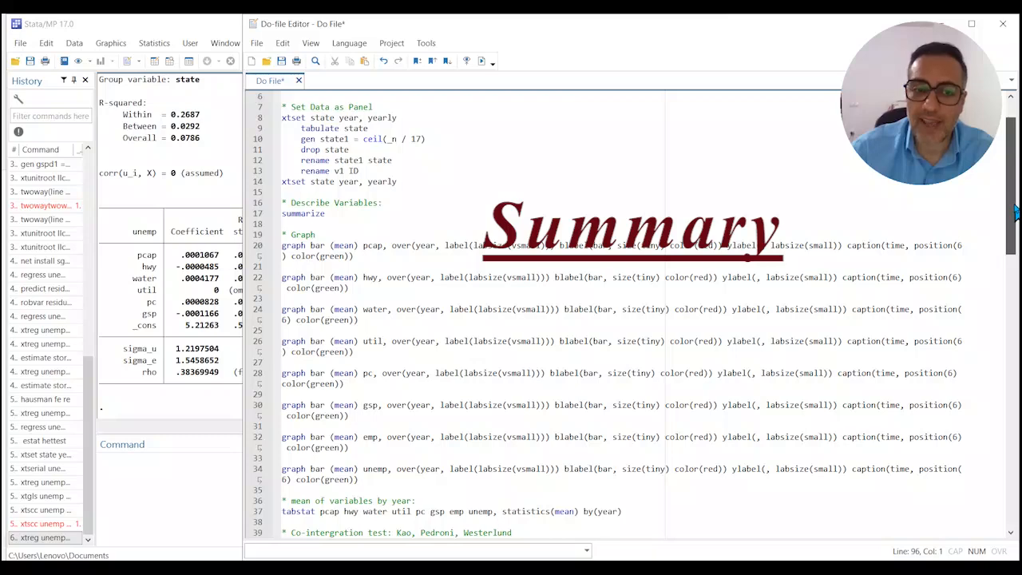
drag(1016, 212, 1015, 295)
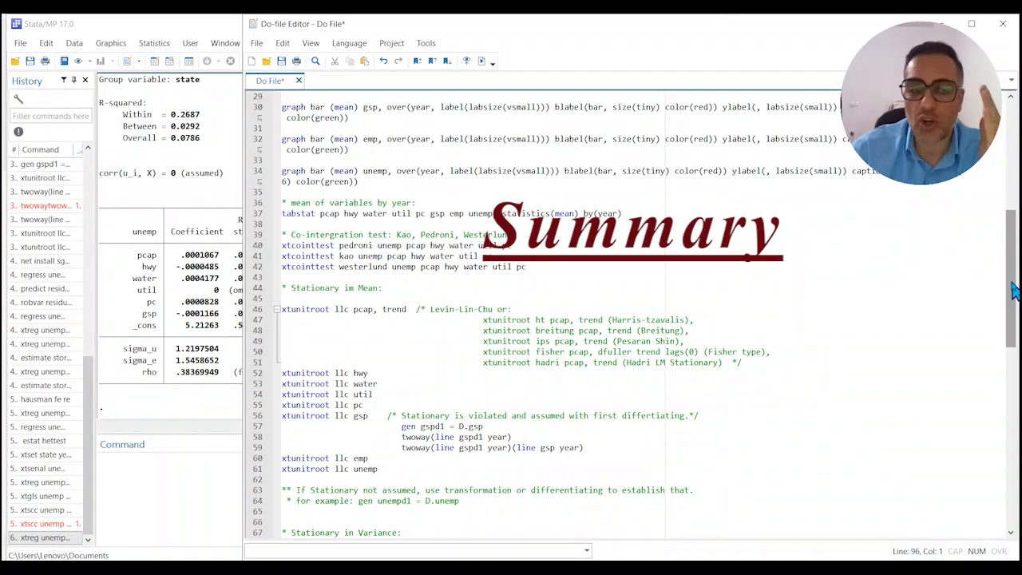
drag(1014, 289, 1012, 424)
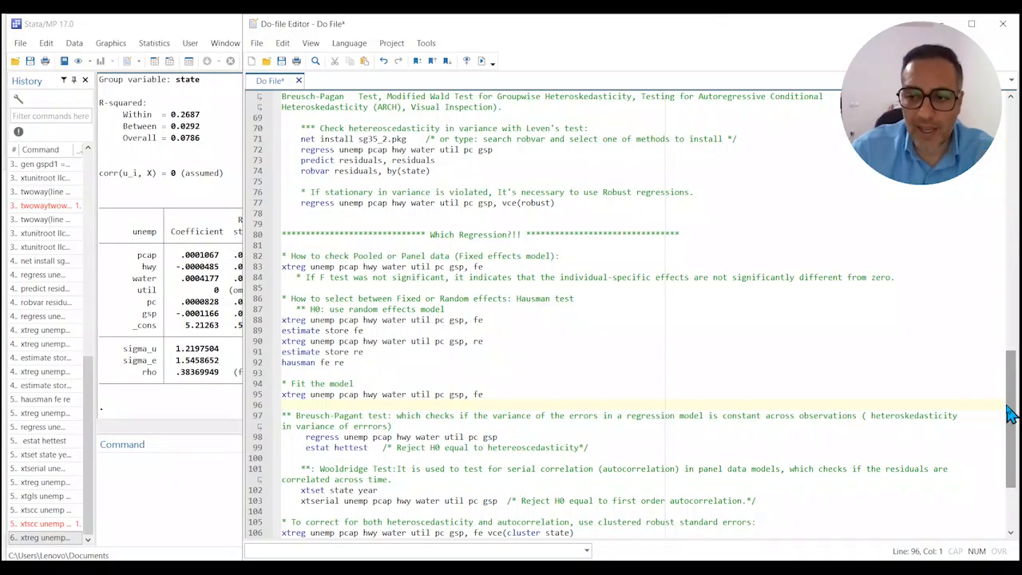
drag(1011, 405, 1017, 452)
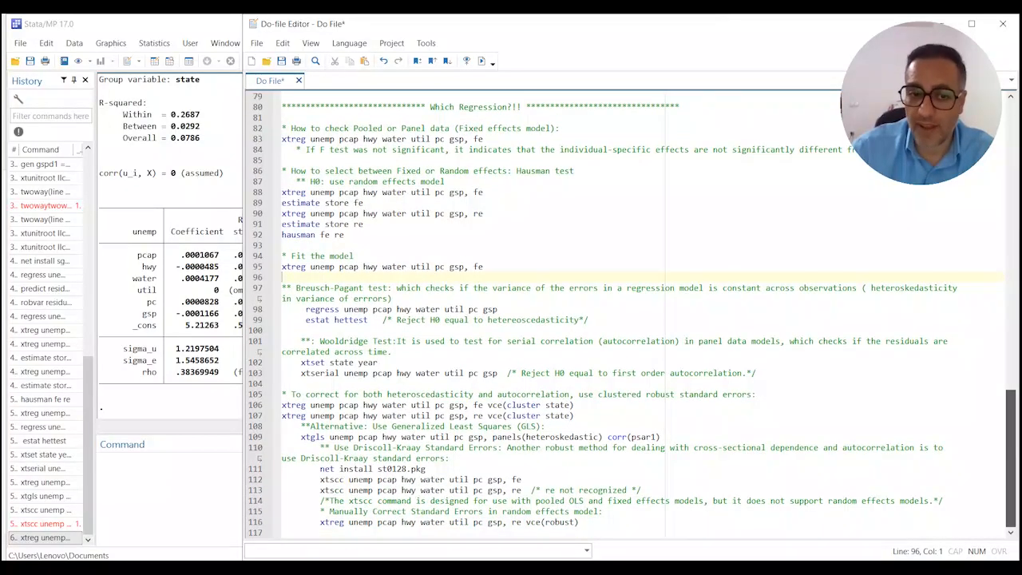